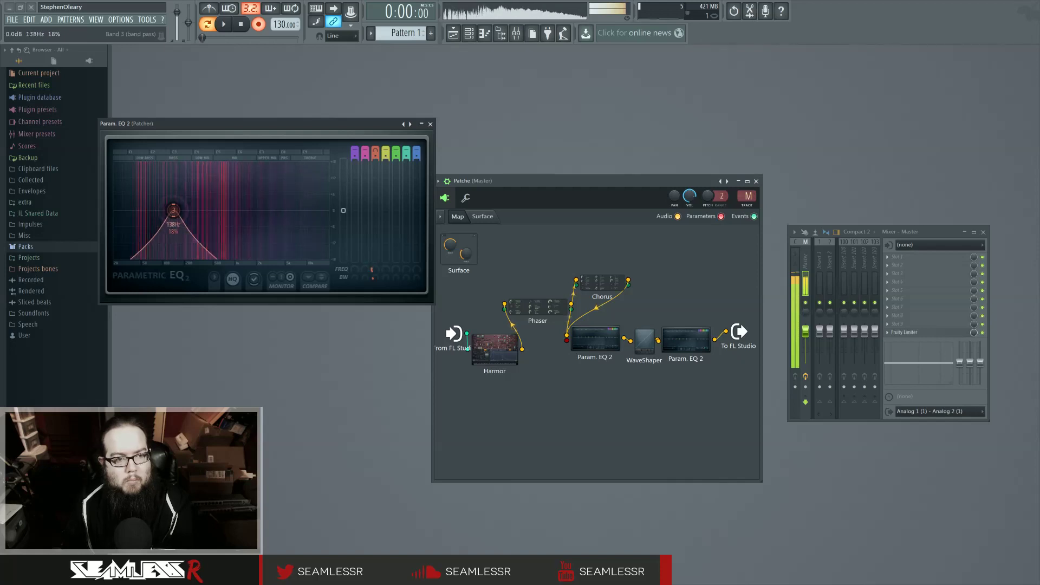
Step: Open the Phaser and then the Param. EQ 2 fed by it, and sweep the EQ's band 3 band-pass peak slightly lower
{"action": "left_click", "coordinate": [536, 307]}
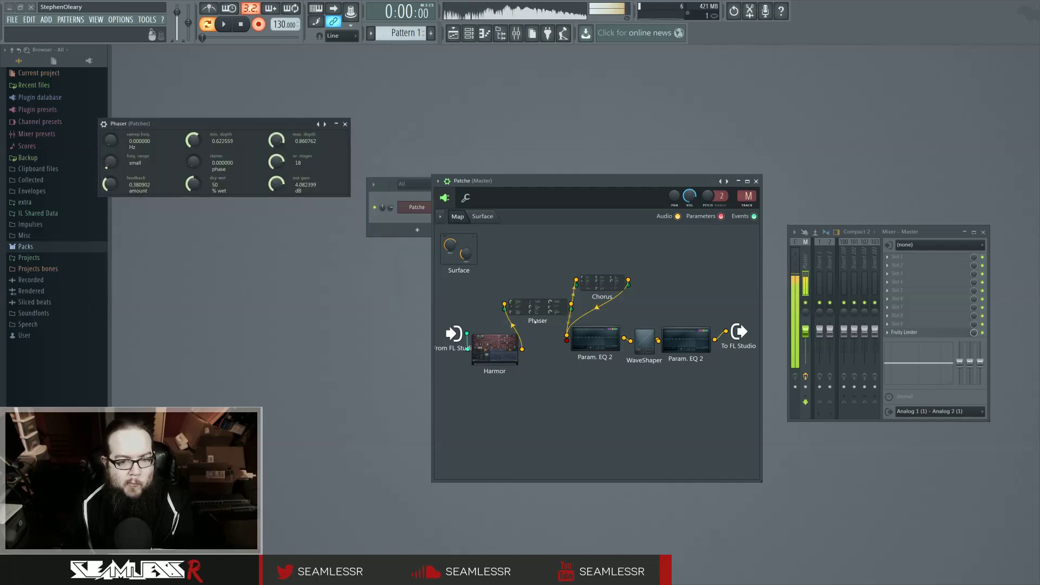
{"action": "left_click", "coordinate": [582, 340]}
{"action": "left_click_drag", "start_coordinate": [236, 210], "coordinate": [171, 217]}
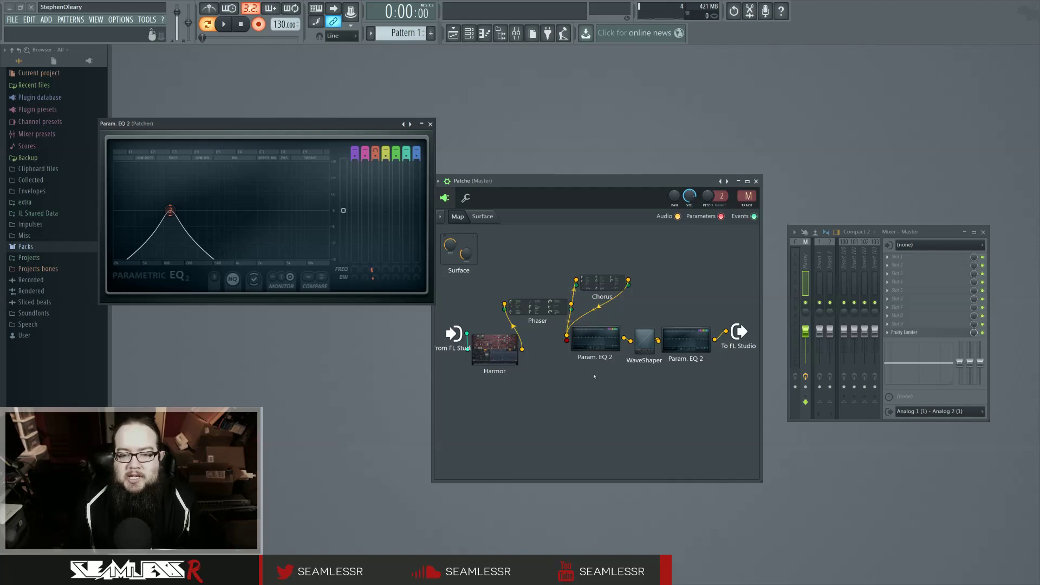
Step: Widen the Patcher window and rearrange the Phaser, Chorus and Harmor modules into a more compact chain
{"action": "left_click_drag", "start_coordinate": [547, 298], "coordinate": [538, 278]}
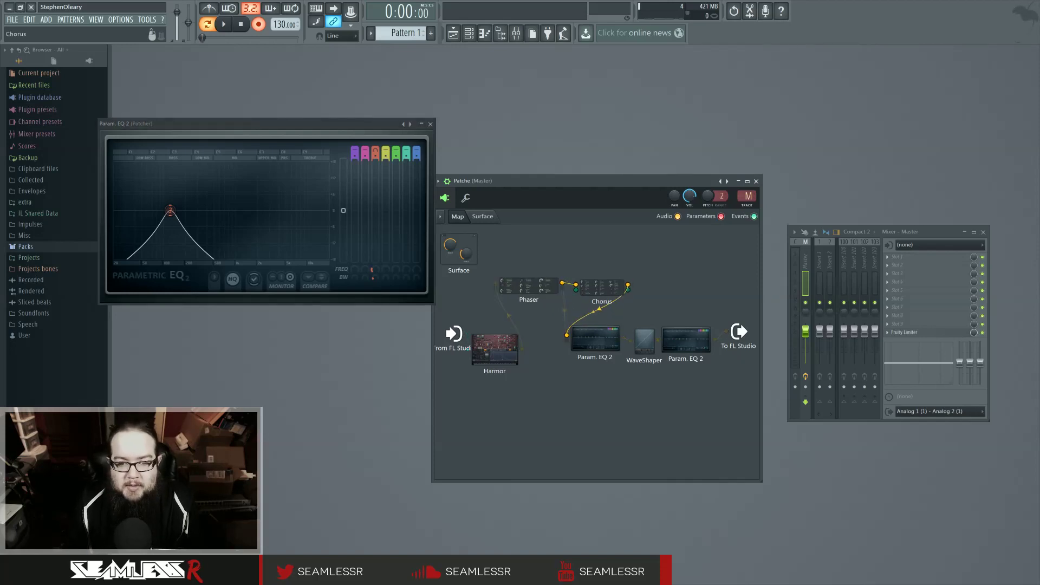
{"action": "left_click_drag", "start_coordinate": [764, 346], "coordinate": [914, 346]}
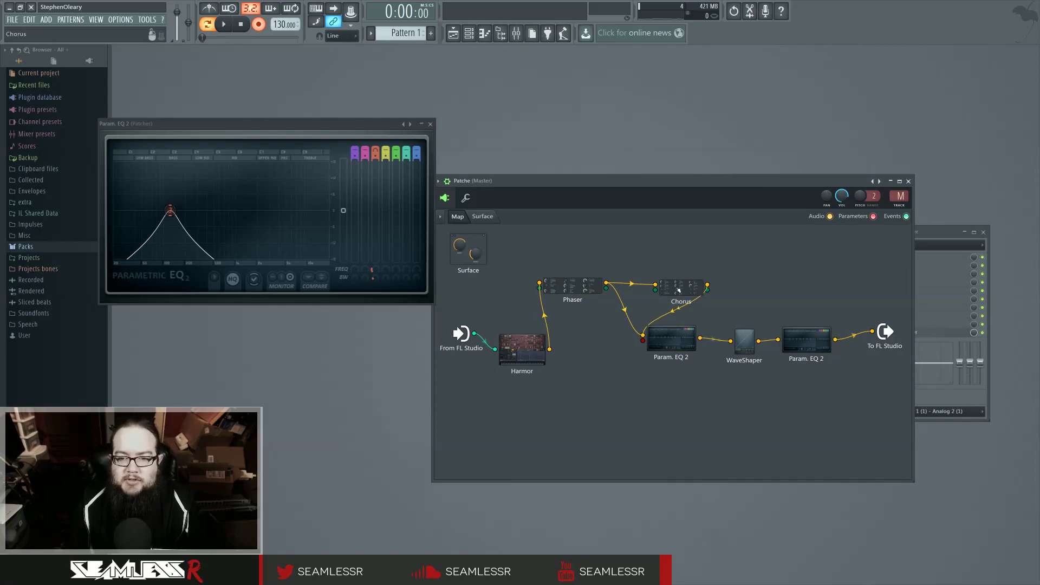
{"action": "left_click_drag", "start_coordinate": [681, 287], "coordinate": [659, 287]}
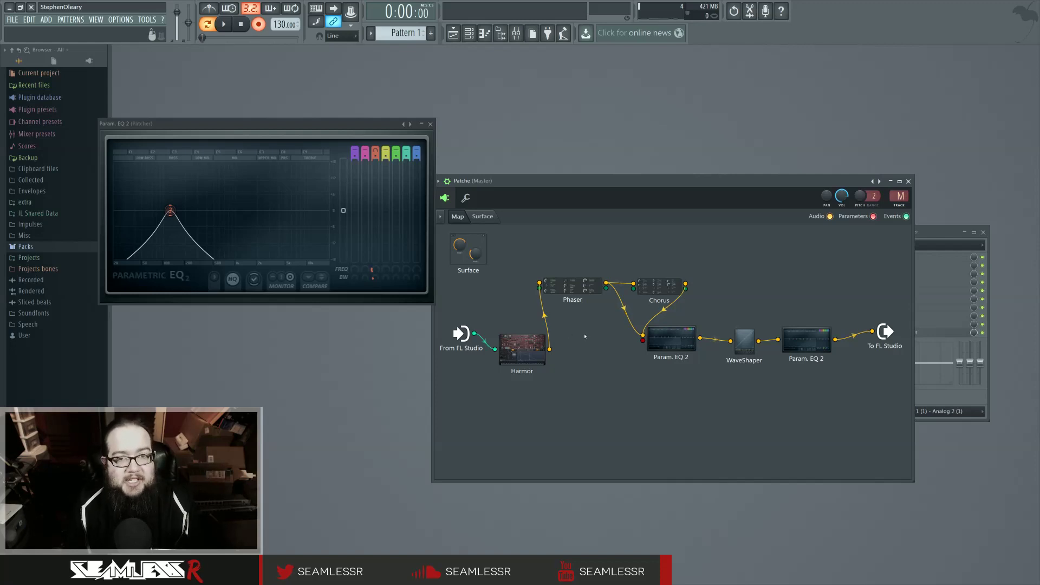
{"action": "left_click_drag", "start_coordinate": [568, 285], "coordinate": [576, 298]}
{"action": "left_click_drag", "start_coordinate": [475, 332], "coordinate": [516, 330]}
{"action": "left_click_drag", "start_coordinate": [578, 308], "coordinate": [579, 309]}
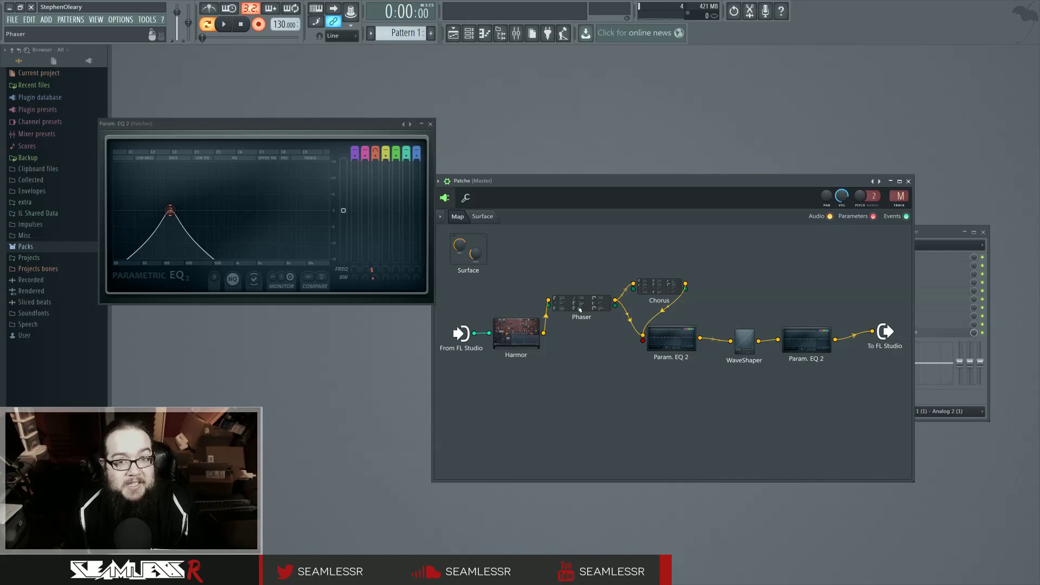
Step: Move Chorus and the first Param. EQ 2 above the chain, and connect the Phaser output directly to the WaveShaper
{"action": "left_click_drag", "start_coordinate": [578, 184], "coordinate": [586, 149]}
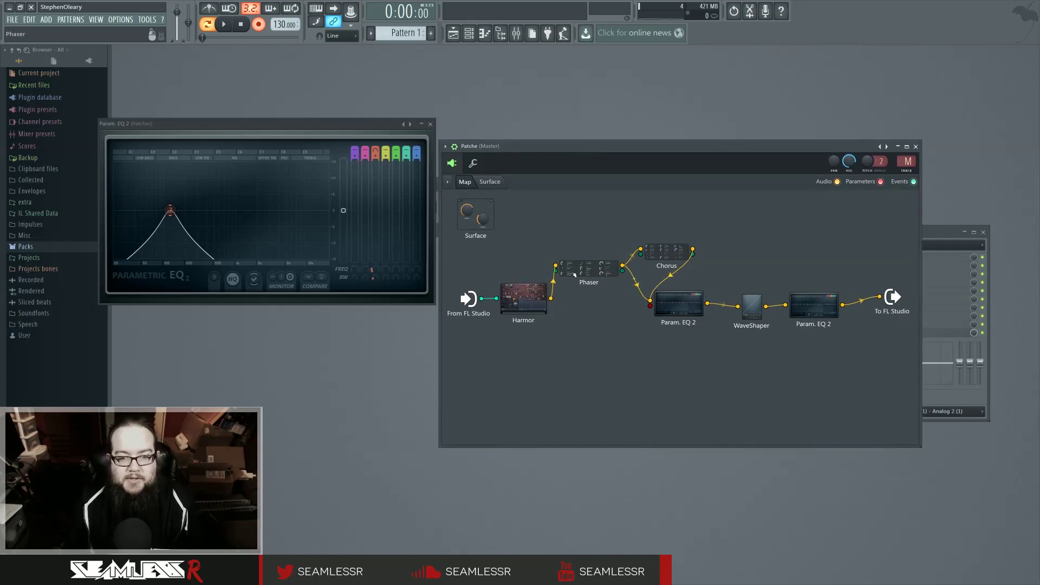
{"action": "left_click_drag", "start_coordinate": [678, 300], "coordinate": [716, 217]}
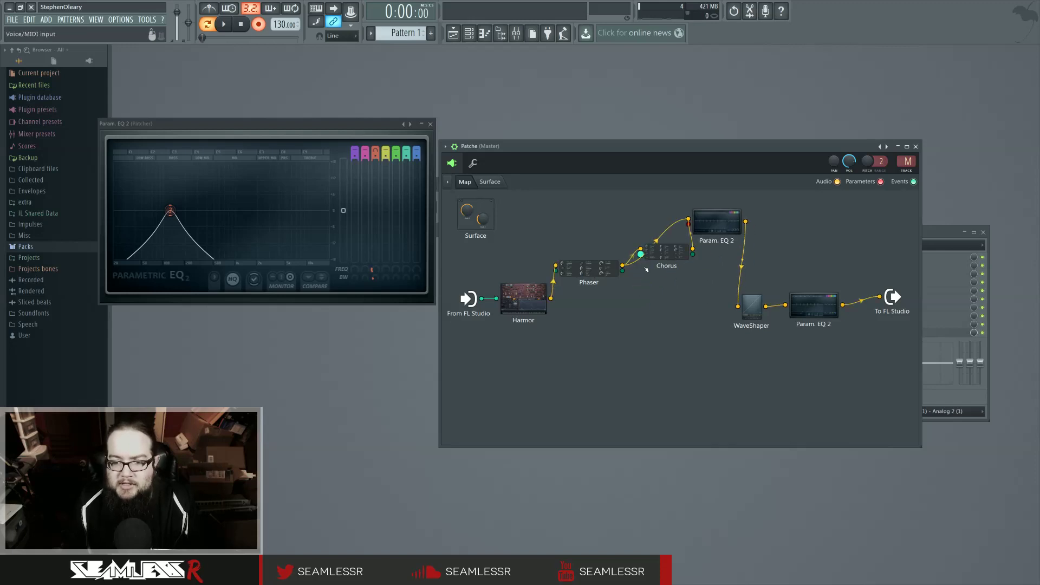
{"action": "left_click_drag", "start_coordinate": [676, 253], "coordinate": [656, 220]}
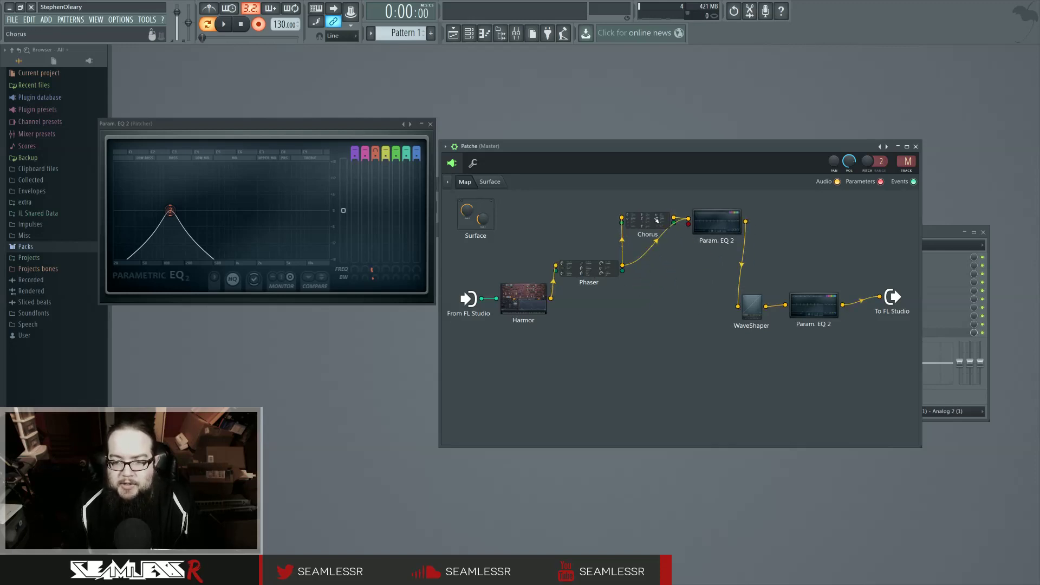
{"action": "left_click_drag", "start_coordinate": [622, 265], "coordinate": [728, 311]}
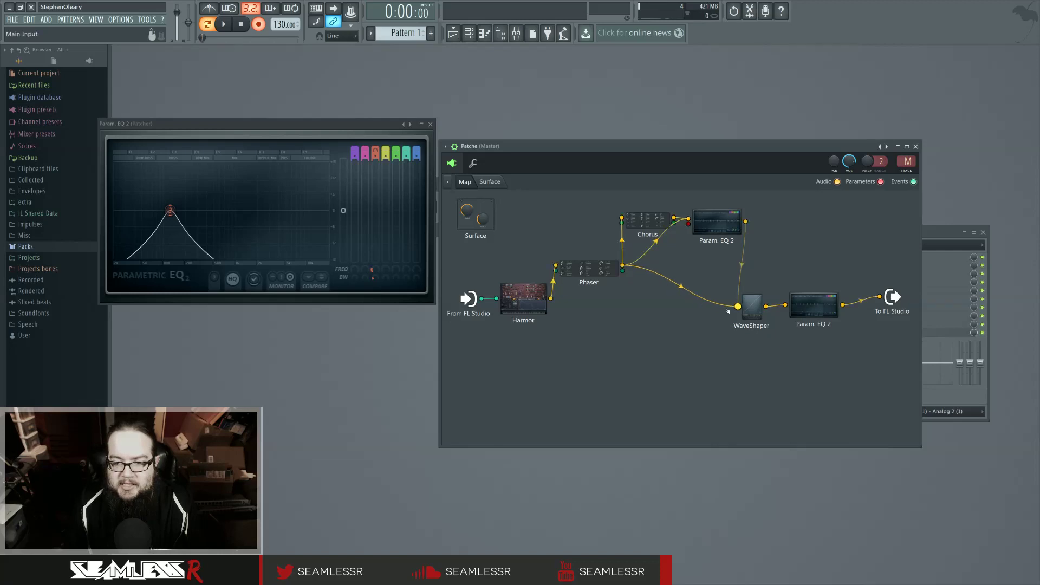
{"action": "left_click_drag", "start_coordinate": [588, 268], "coordinate": [606, 310]}
{"action": "left_click_drag", "start_coordinate": [530, 297], "coordinate": [529, 301]}
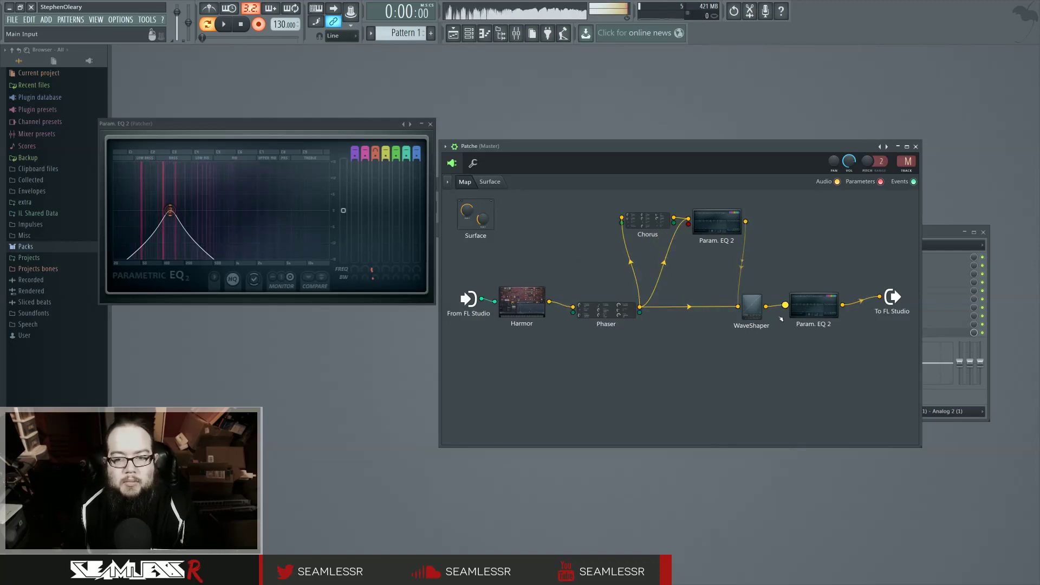
Step: Set the Phaser's minimum depth to 0.825681 and its feedback to 0.651731
{"action": "left_click", "coordinate": [637, 312]}
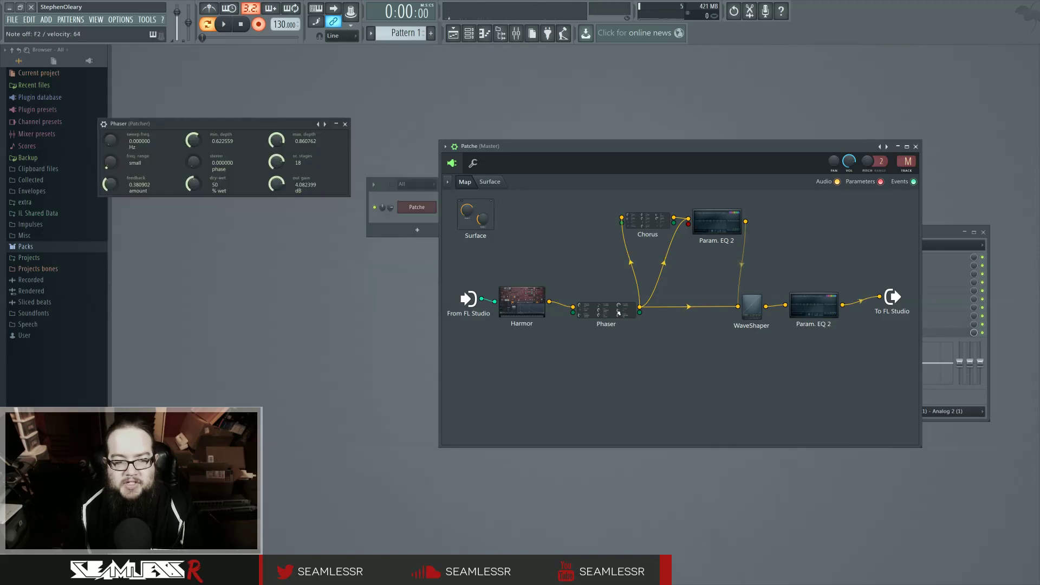
{"action": "left_click_drag", "start_coordinate": [269, 126], "coordinate": [332, 265]}
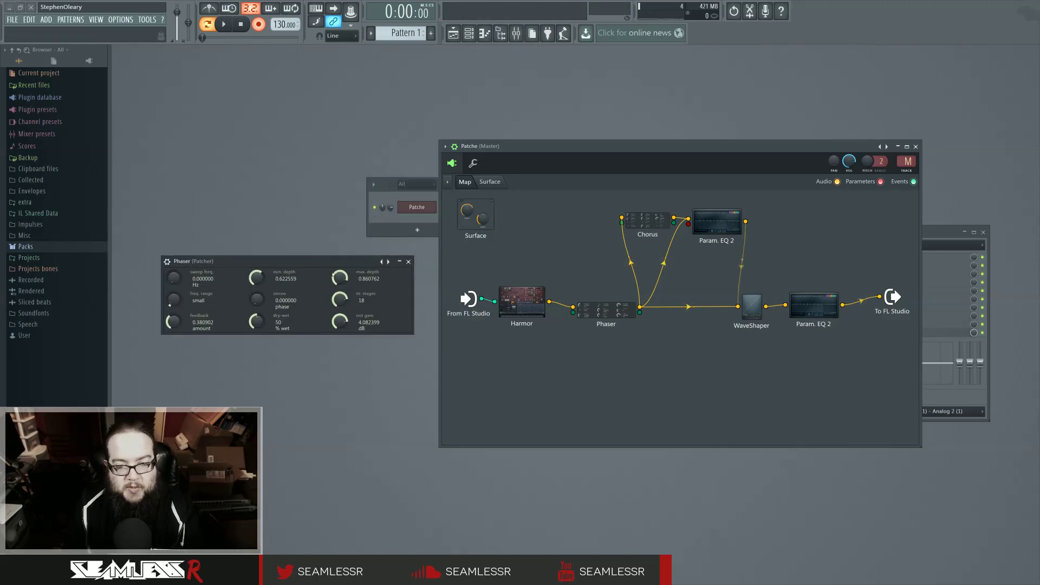
{"action": "left_click_drag", "start_coordinate": [277, 283], "coordinate": [256, 286]}
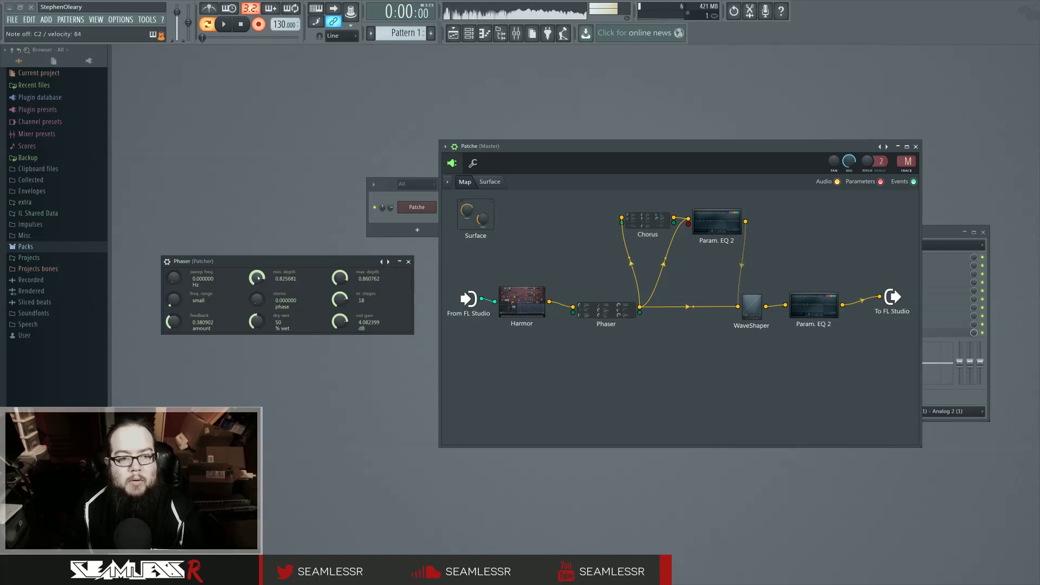
{"action": "scroll", "coordinate": [173, 323], "scroll_direction": "up", "scroll_amount": 3}
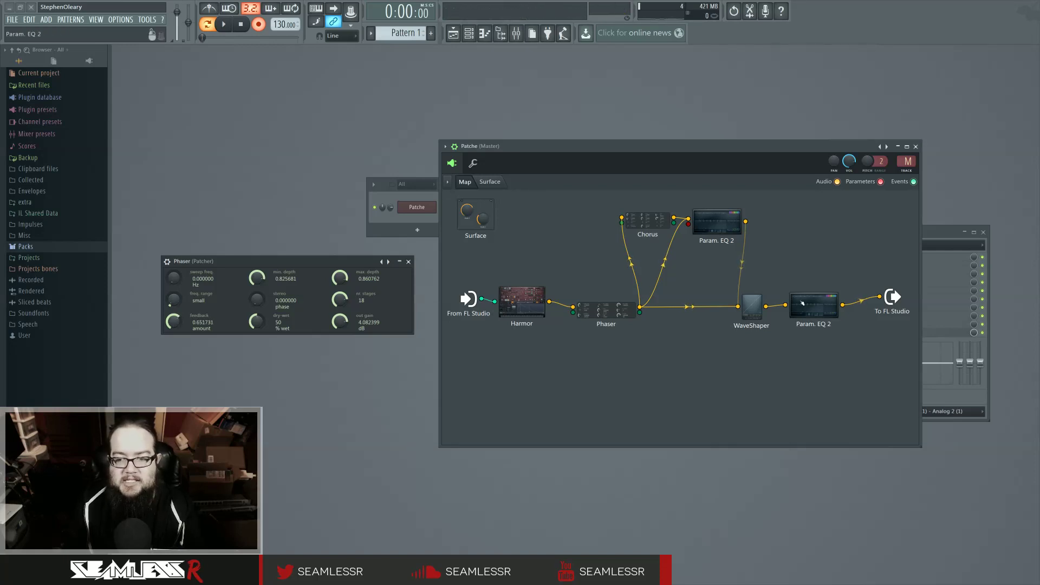
Step: Insert another Param. EQ 2 after the Phaser, feeding the Chorus, the first Param. EQ 2 and the WaveShaper
{"action": "left_click", "coordinate": [802, 303]}
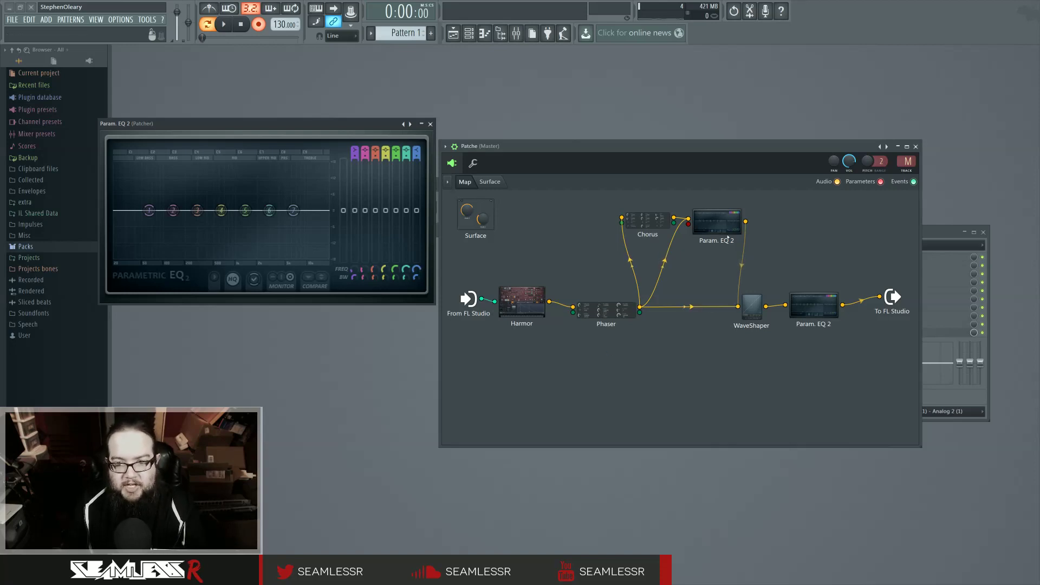
{"action": "left_click_drag", "start_coordinate": [639, 312], "coordinate": [685, 303]}
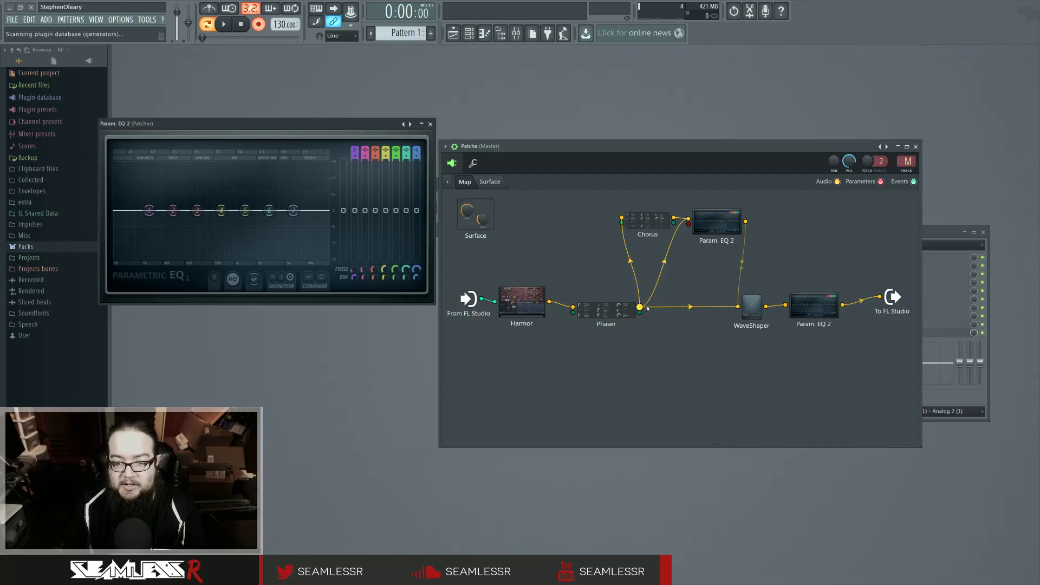
{"action": "left_click", "coordinate": [560, 271]}
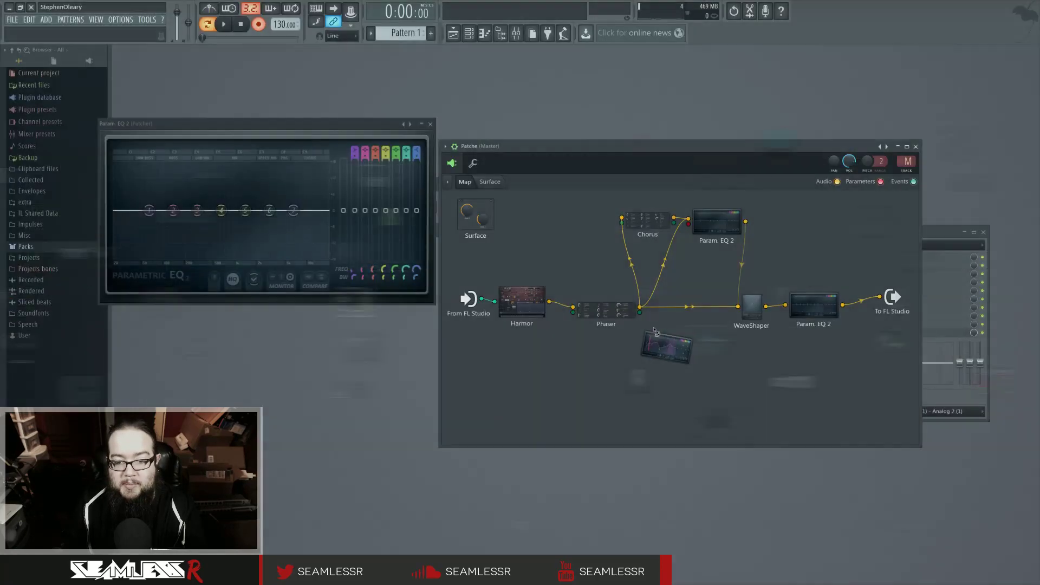
{"action": "left_click_drag", "start_coordinate": [666, 348], "coordinate": [665, 271]}
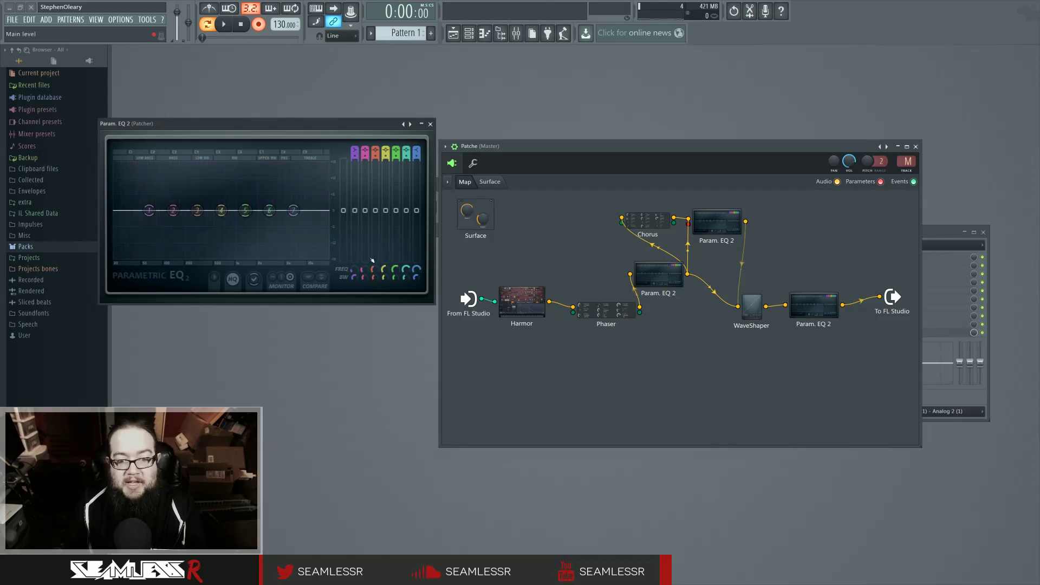
Step: Set the Phaser's sweep frequency to 0.331592 Hz and check the spectrum in the Param. EQ 2 placed directly after it
{"action": "left_click", "coordinate": [524, 302]}
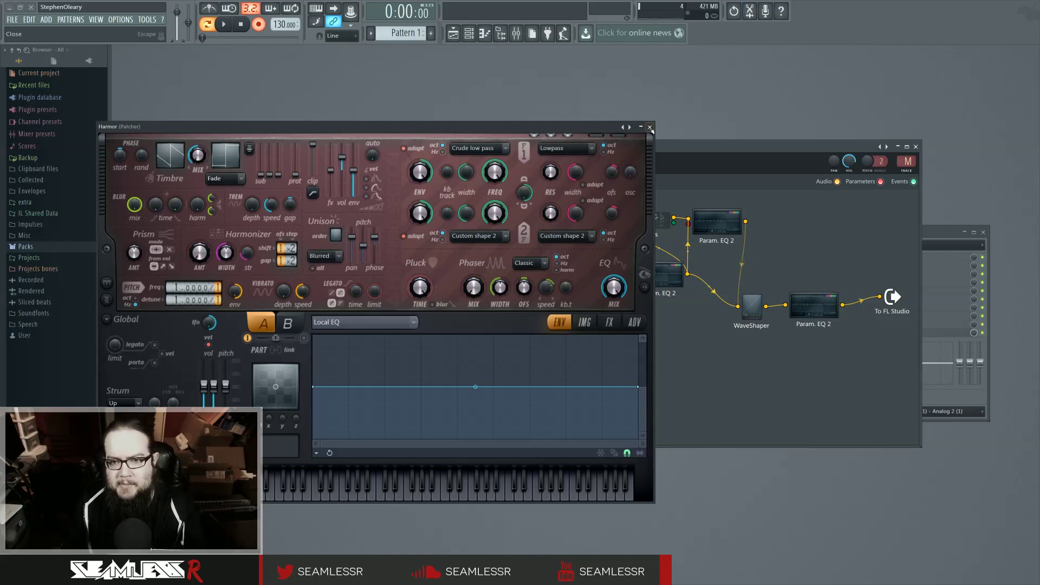
{"action": "key", "text": "Escape"}
{"action": "left_click", "coordinate": [605, 309]}
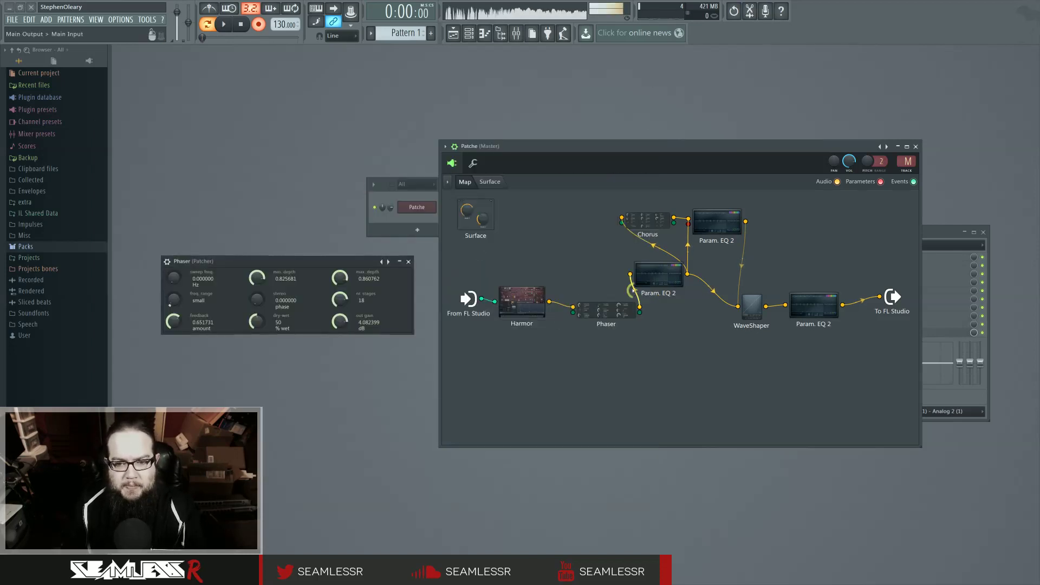
{"action": "left_click", "coordinate": [653, 280]}
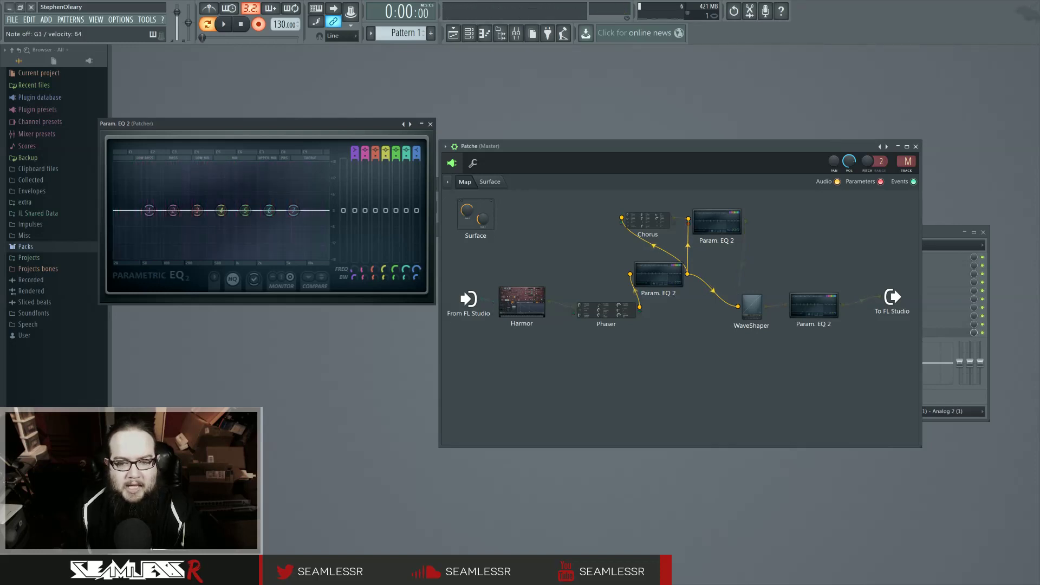
{"action": "left_click", "coordinate": [603, 313]}
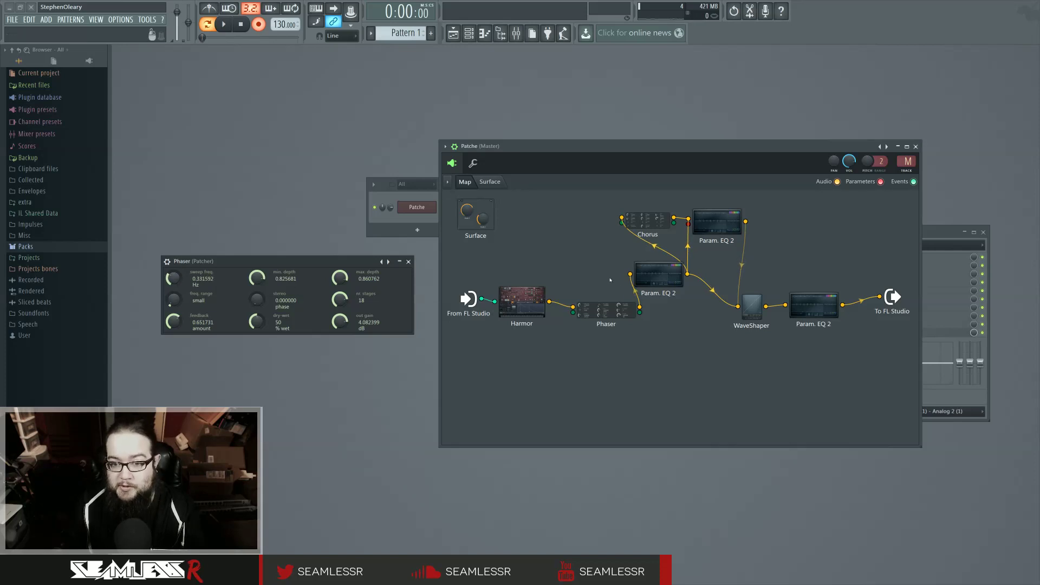
{"action": "left_click", "coordinate": [647, 277]}
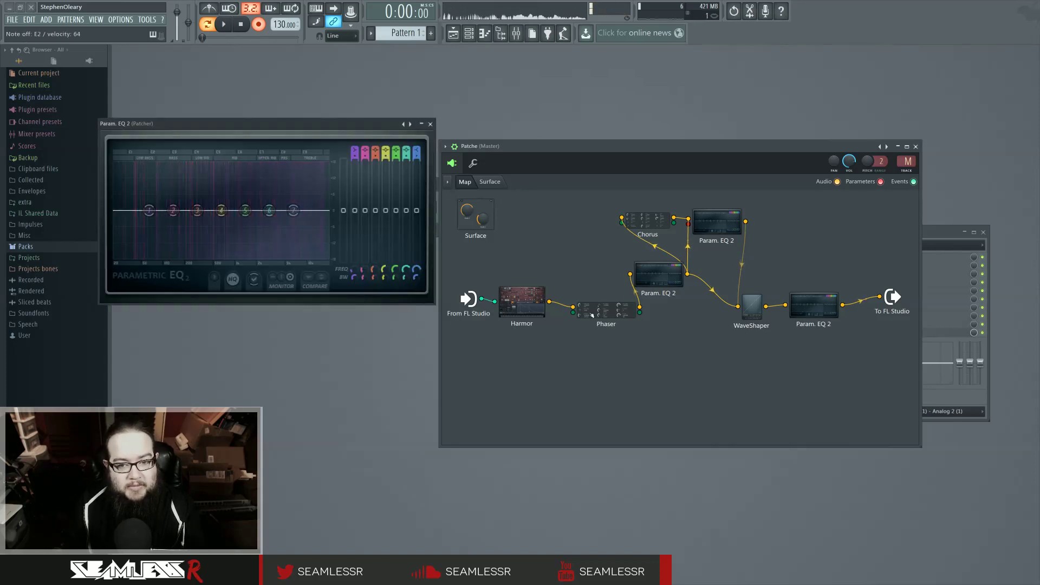
Step: Set the Phaser's sweep frequency to 0.611102 Hz, minimum depth to 0.712836 and maximum depth to 0.888540, and check the spectrum
{"action": "left_click", "coordinate": [606, 310]}
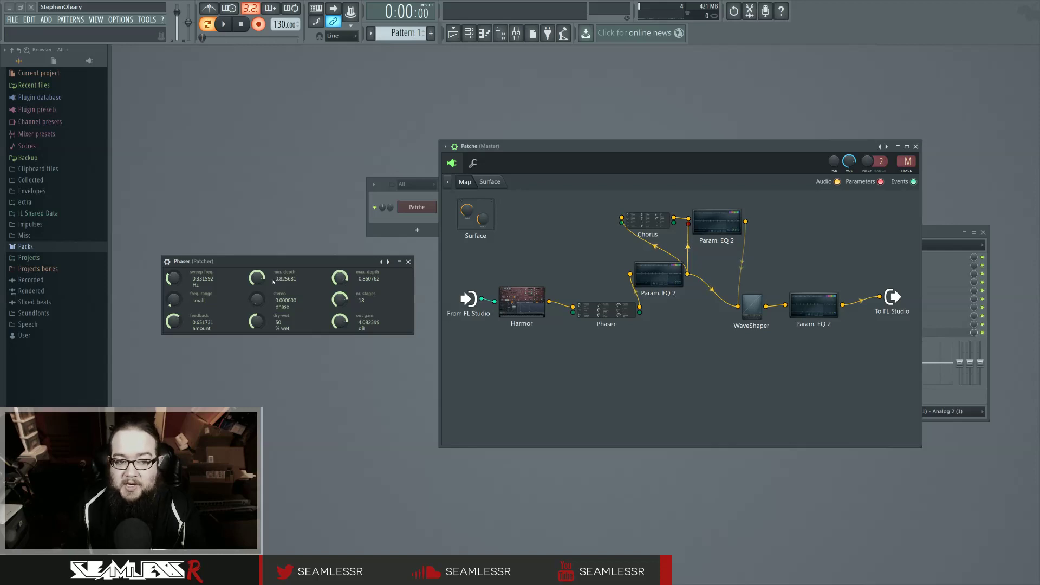
{"action": "left_click_drag", "start_coordinate": [273, 281], "coordinate": [257, 275]}
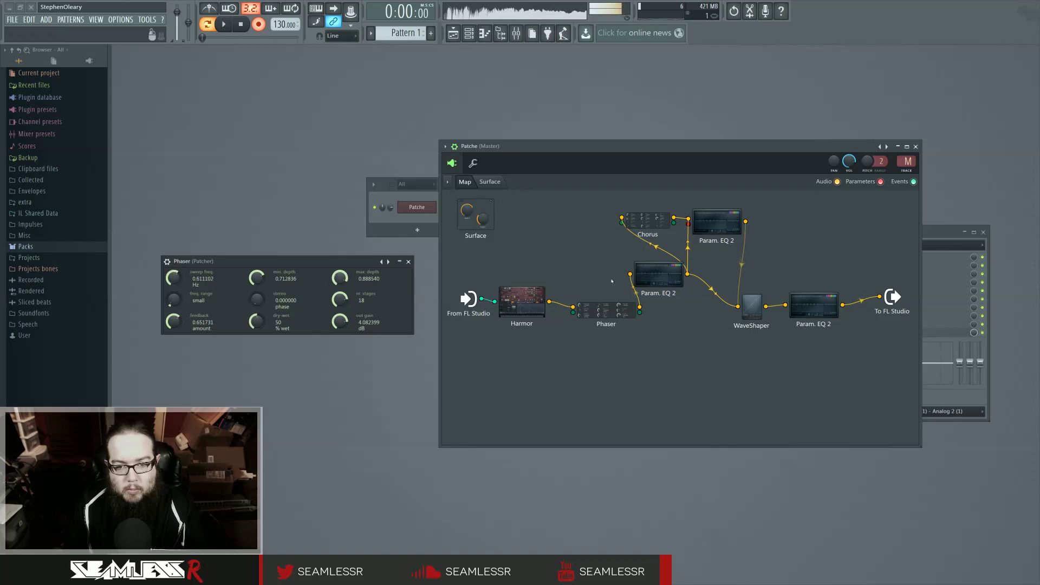
{"action": "left_click", "coordinate": [654, 270]}
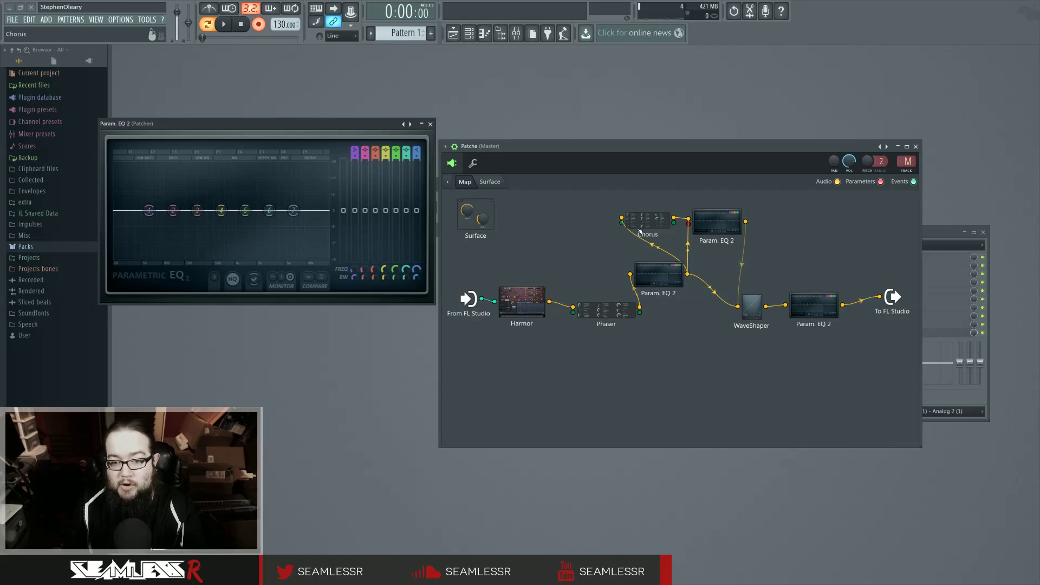
Step: Move the Phaser above Harmor and delete the flat Param. EQ 2 directly after it
{"action": "left_click_drag", "start_coordinate": [604, 308], "coordinate": [575, 257]}
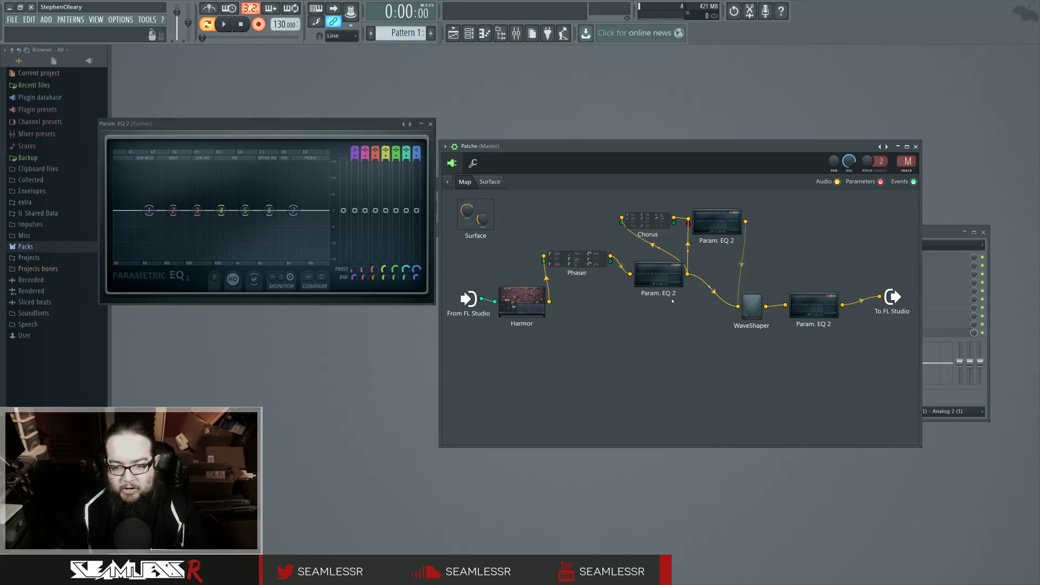
{"action": "right_click", "coordinate": [665, 283]}
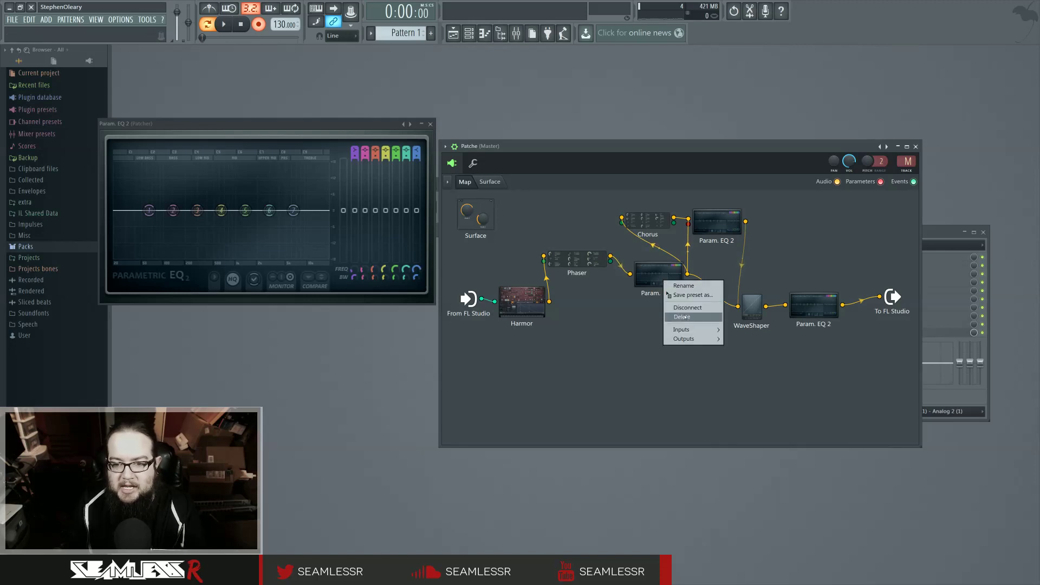
{"action": "left_click", "coordinate": [685, 316]}
Step: Reconnect the Phaser to the band-pass Param. EQ 2, and route Harmor directly into that same EQ
{"action": "left_click_drag", "start_coordinate": [610, 256], "coordinate": [699, 296]}
{"action": "left_click_drag", "start_coordinate": [575, 258], "coordinate": [566, 236]}
{"action": "left_click_drag", "start_coordinate": [549, 304], "coordinate": [669, 298]}
Step: Reposition the WaveShaper and the last Param. EQ 2, and sweep the band-pass EQ's band 3 peak higher
{"action": "left_click", "coordinate": [806, 314]}
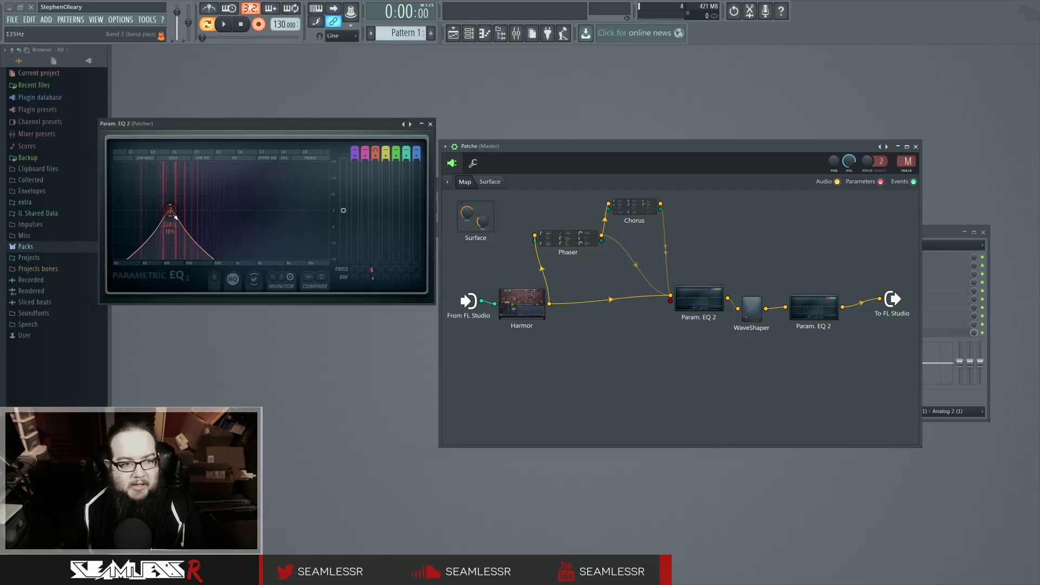
{"action": "left_click_drag", "start_coordinate": [805, 318], "coordinate": [780, 283]}
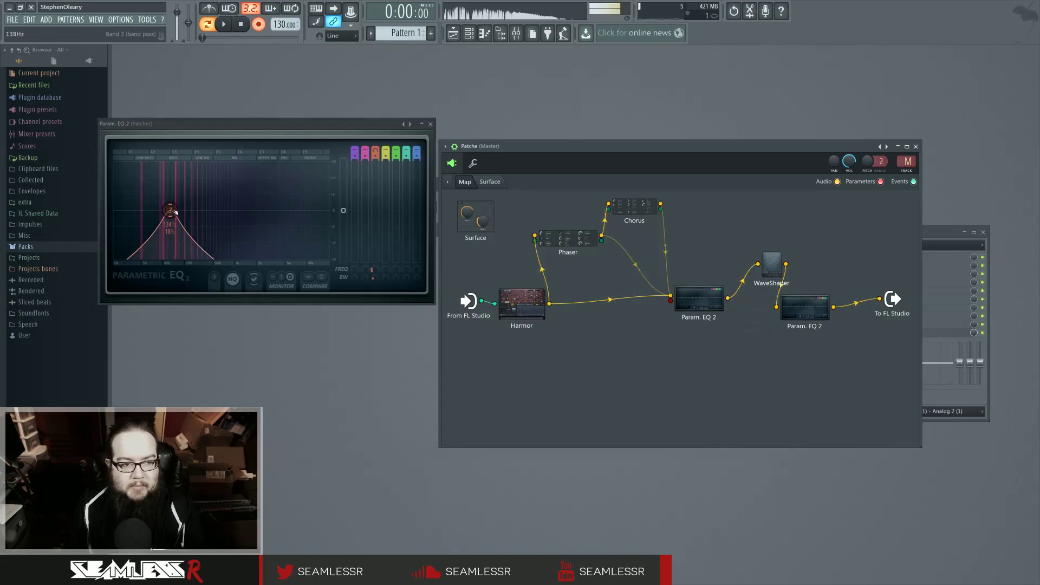
{"action": "mouse_move", "coordinate": [170, 210]}
{"action": "left_mouse_down"}
{"action": "mouse_move", "coordinate": [220, 211]}
{"action": "mouse_move", "coordinate": [181, 212]}
{"action": "left_mouse_up"}
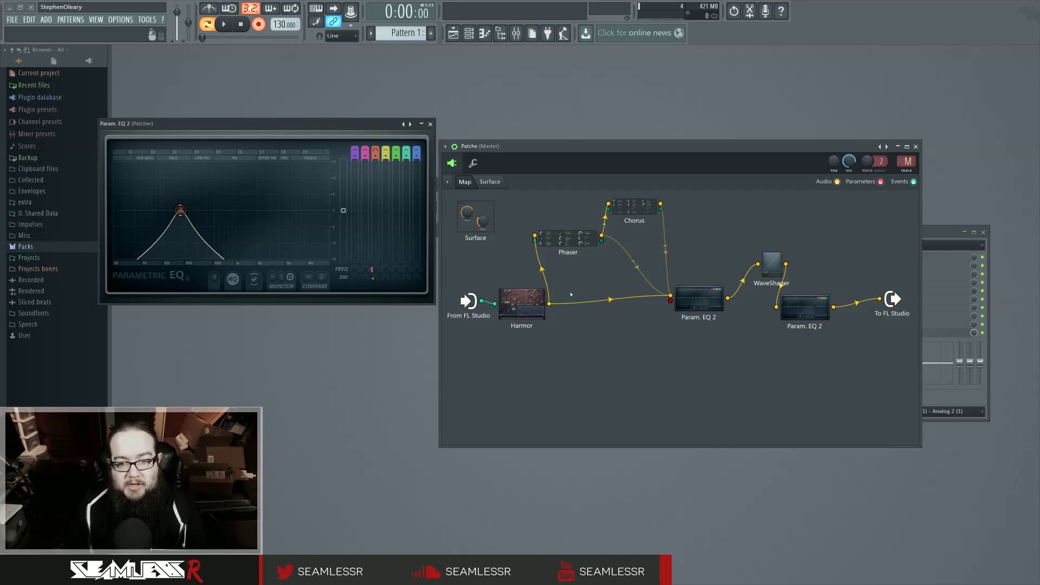
Step: Disconnect Harmor and Chorus from the band-pass Param. EQ 2, and sweep its band 3 peak with only the Phaser feeding it
{"action": "right_click", "coordinate": [669, 295]}
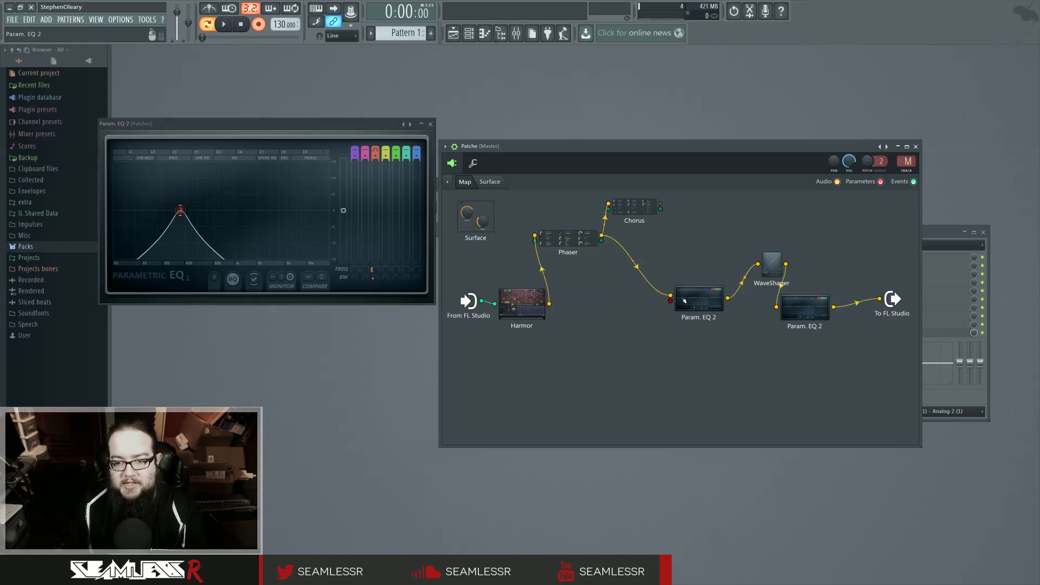
{"action": "left_click_drag", "start_coordinate": [180, 210], "coordinate": [177, 210]}
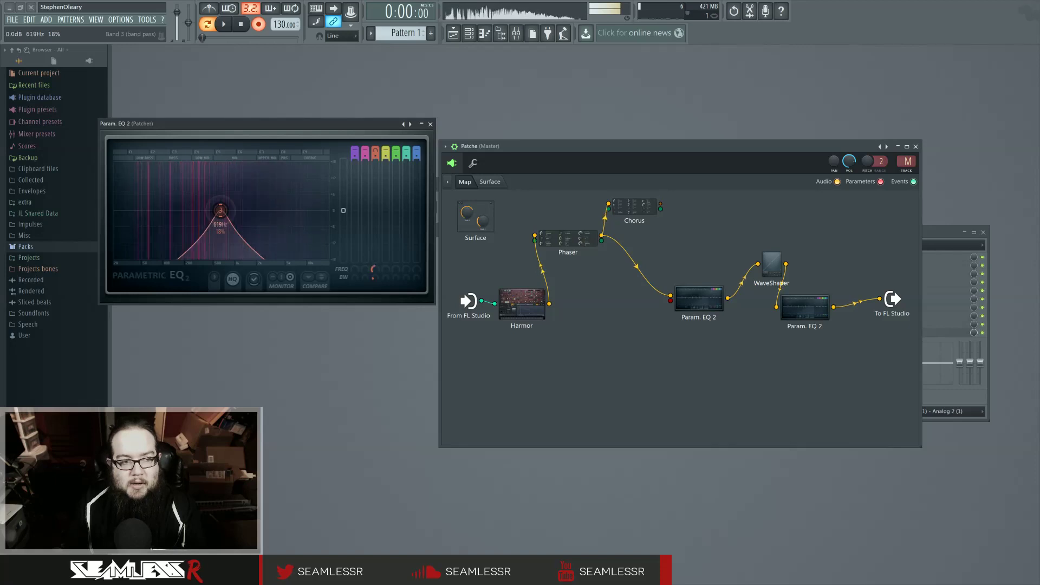
{"action": "left_click_drag", "start_coordinate": [177, 210], "coordinate": [181, 210]}
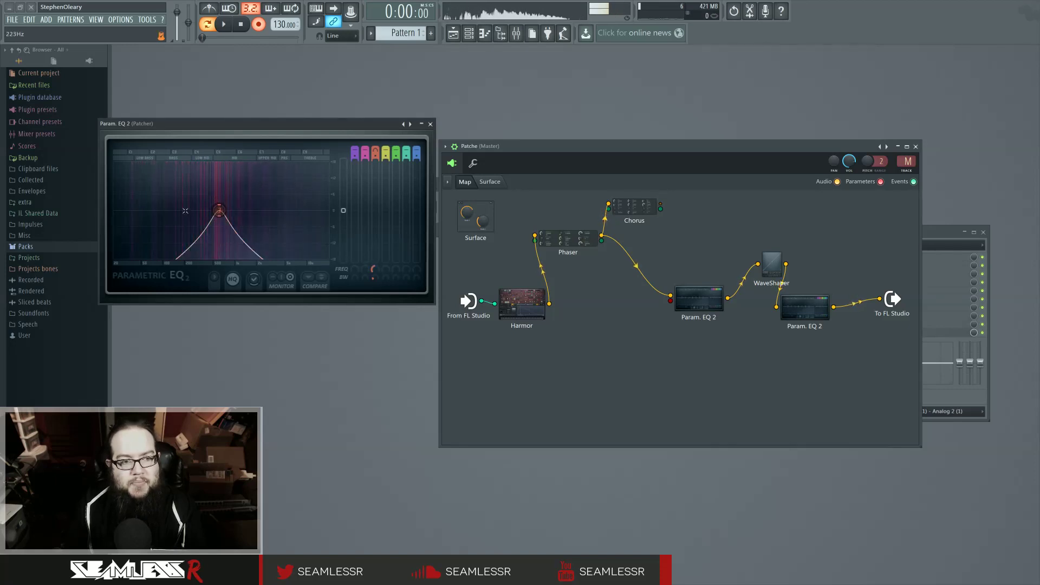
Step: Check the Phaser and Harmor settings, and sweep the band-pass Param. EQ 2's band 3 peak higher in between
{"action": "left_click", "coordinate": [581, 245]}
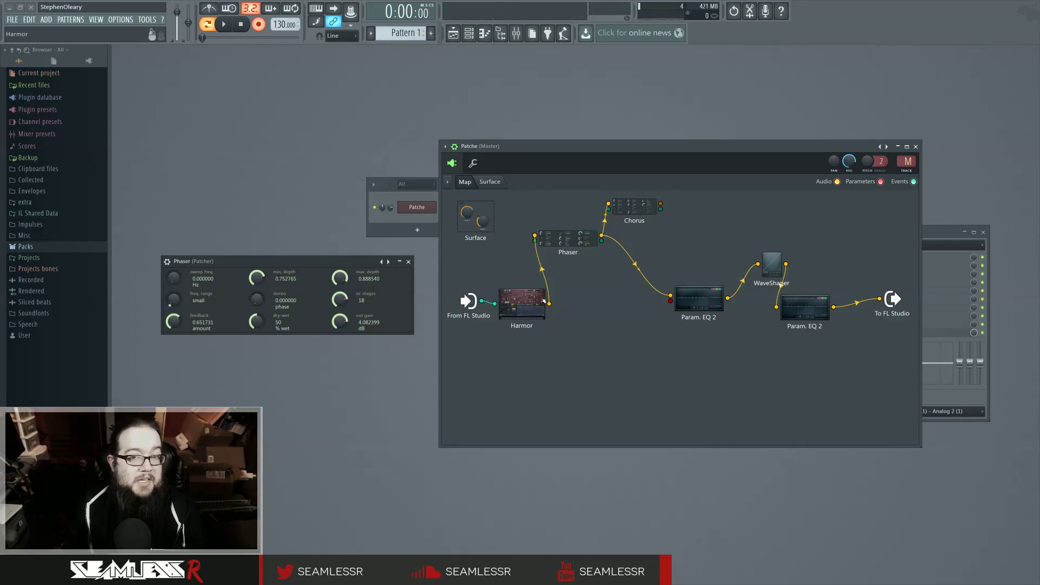
{"action": "double_click", "coordinate": [699, 298]}
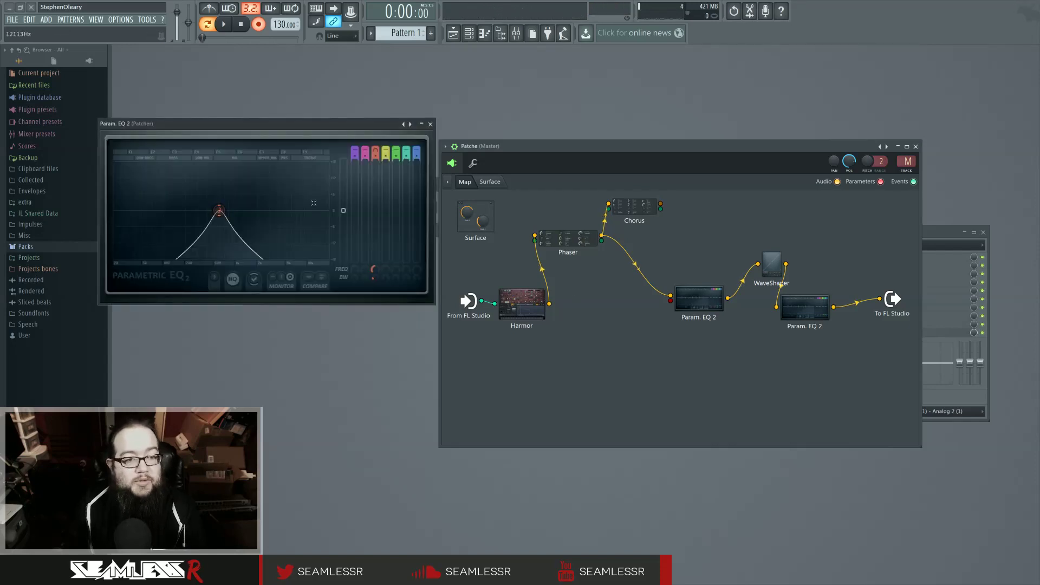
{"action": "mouse_move", "coordinate": [220, 210]}
{"action": "left_mouse_down"}
{"action": "mouse_move", "coordinate": [146, 210]}
{"action": "mouse_move", "coordinate": [238, 210]}
{"action": "left_mouse_up"}
{"action": "double_click", "coordinate": [521, 303]}
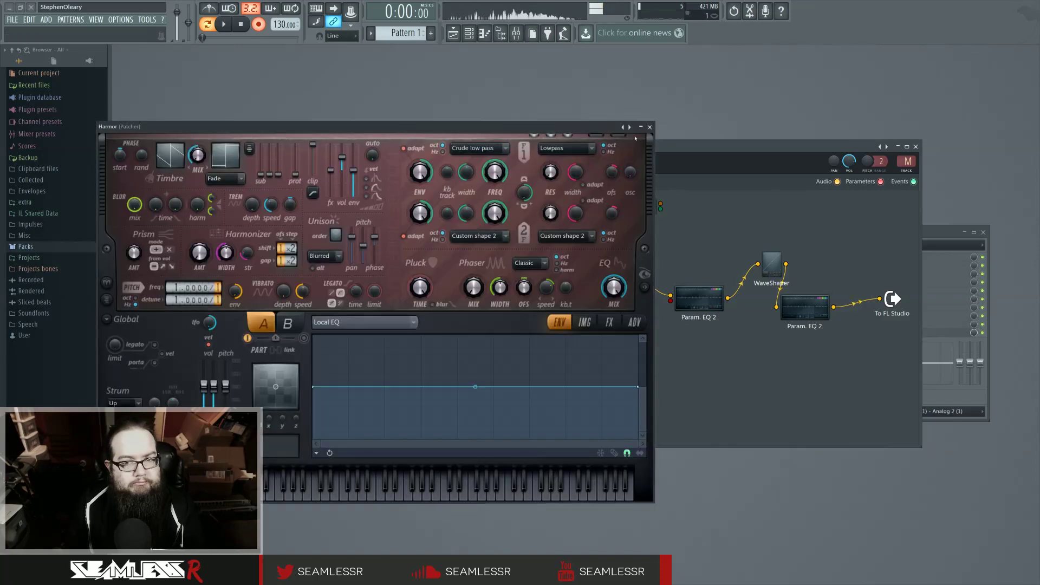
{"action": "key", "text": "Escape"}
Step: Set the Phaser's min. depth to about 0.824 and max. depth to about 0.781, and sweep the band-pass EQ's band 3 peak lower
{"action": "double_click", "coordinate": [579, 243]}
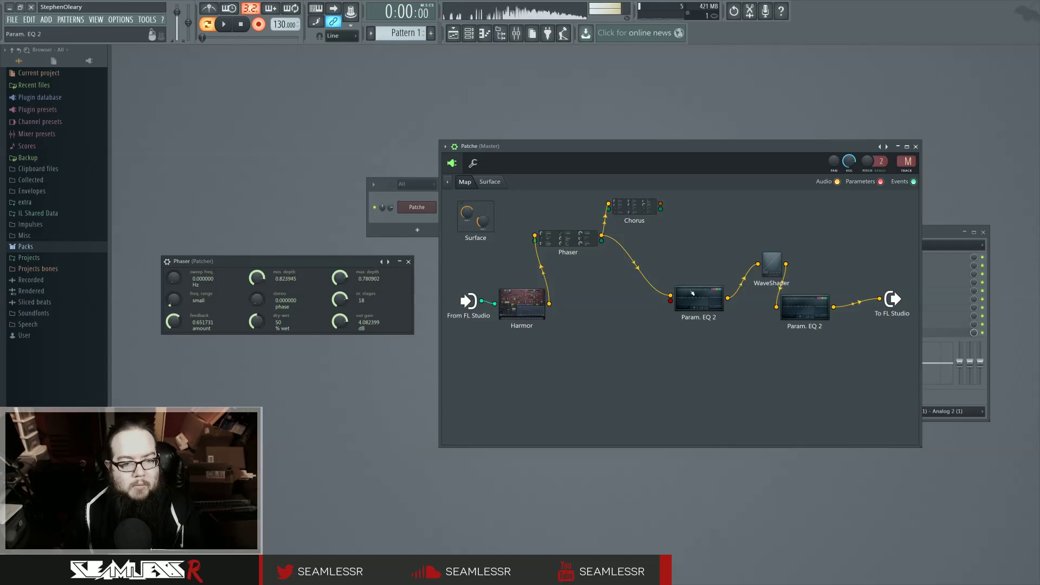
{"action": "left_click", "coordinate": [388, 261]}
{"action": "left_click_drag", "start_coordinate": [262, 210], "coordinate": [221, 211]}
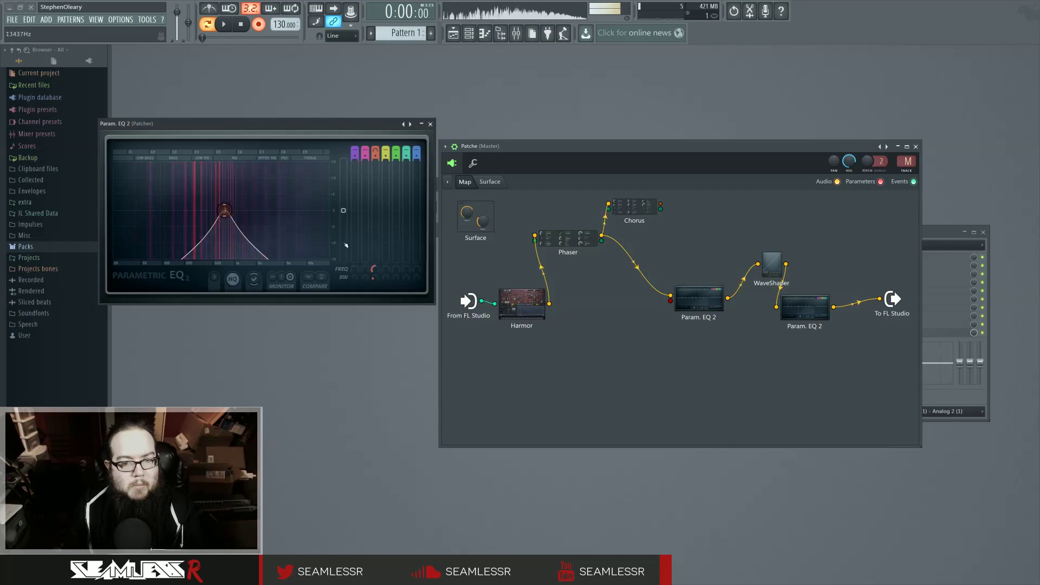
Step: Raise the Phaser's feedback in stages to about 0.943
{"action": "double_click", "coordinate": [565, 245]}
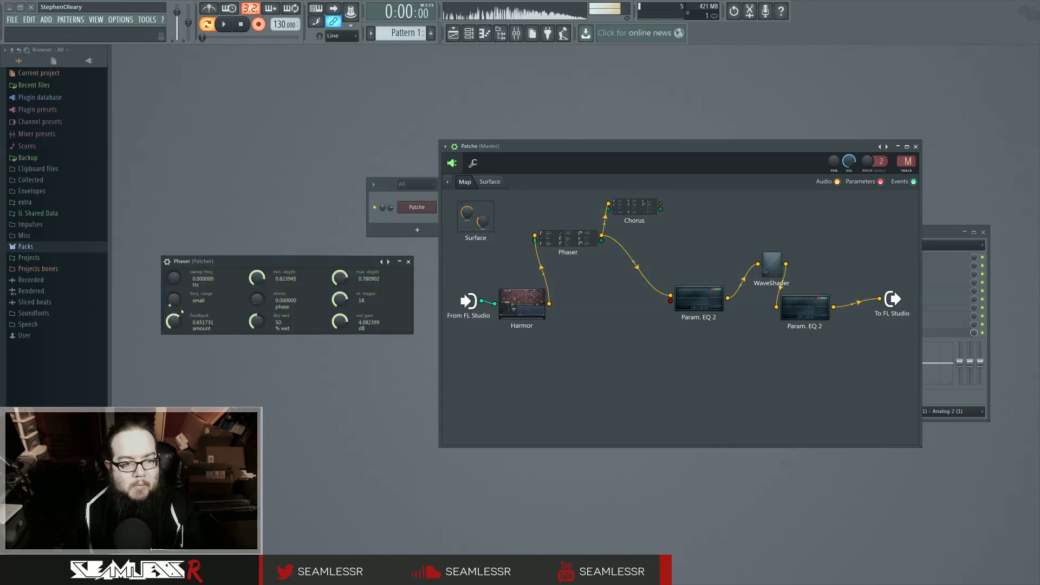
{"action": "left_click_drag", "start_coordinate": [173, 321], "coordinate": [182, 282]}
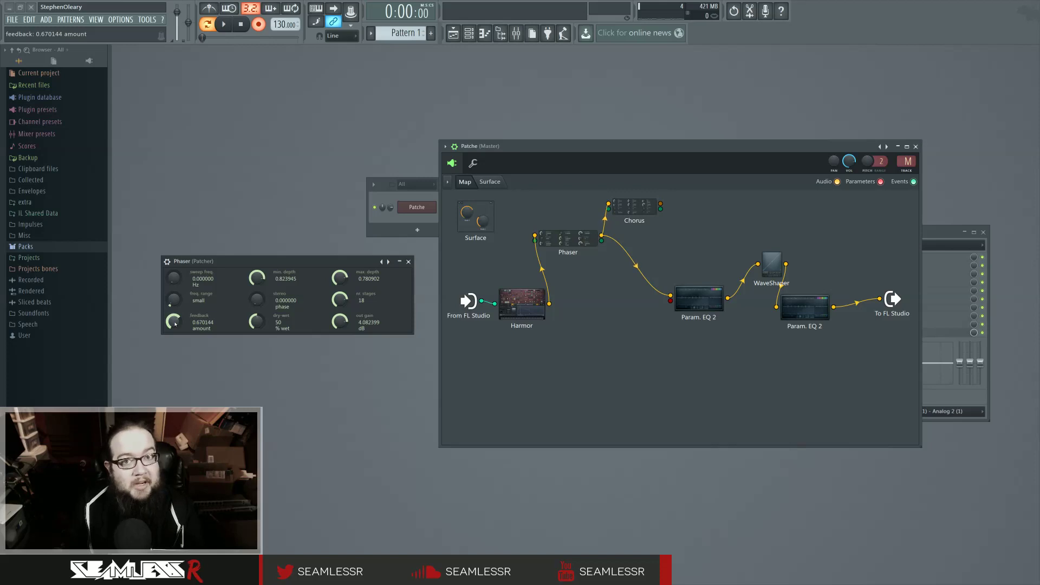
{"action": "left_click_drag", "start_coordinate": [174, 321], "coordinate": [185, 318]}
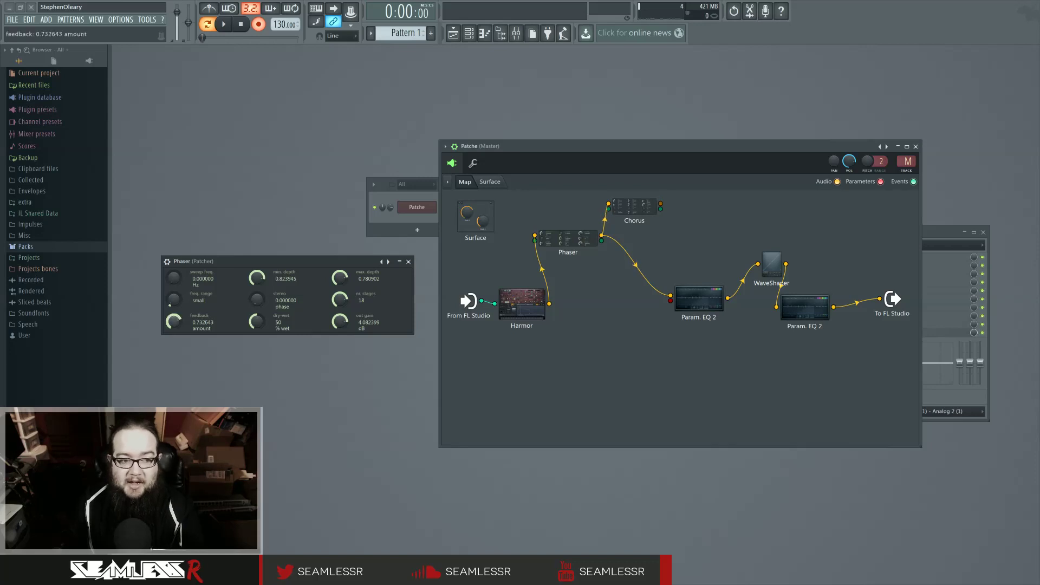
{"action": "left_click_drag", "start_coordinate": [173, 321], "coordinate": [173, 317]}
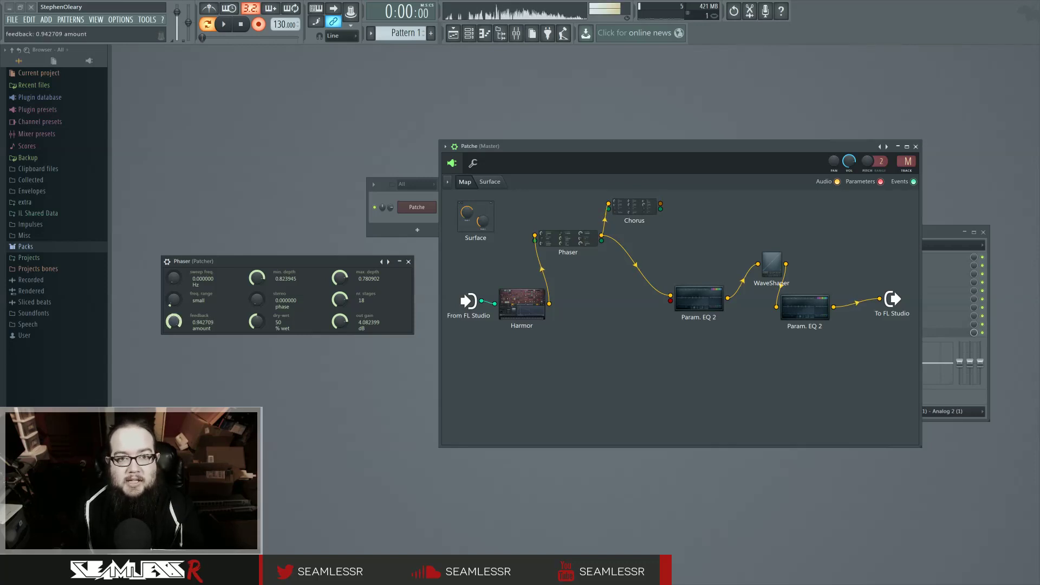
Step: Review Harmor and the Phaser, and sweep the band-pass EQ's band 3 peak from about 93 Hz upward
{"action": "left_click", "coordinate": [699, 299]}
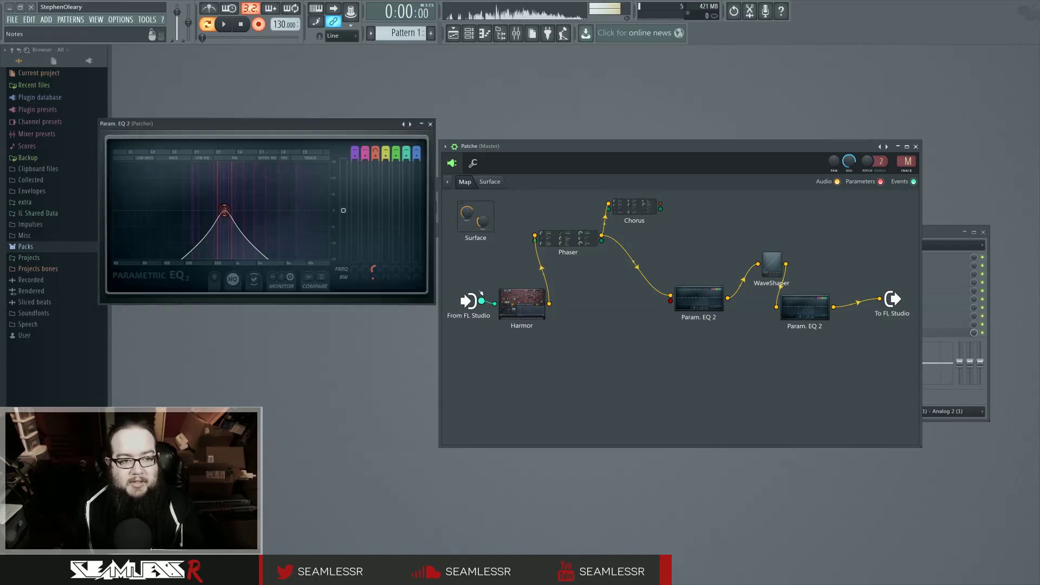
{"action": "left_click", "coordinate": [522, 305]}
{"action": "left_click", "coordinate": [649, 127]}
{"action": "left_click", "coordinate": [568, 238]}
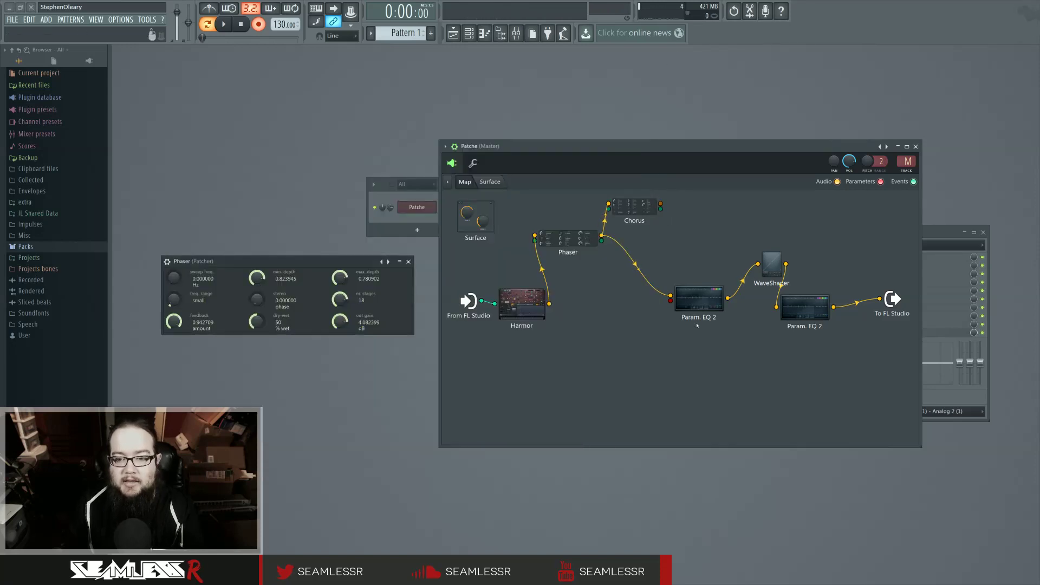
{"action": "left_click", "coordinate": [698, 301]}
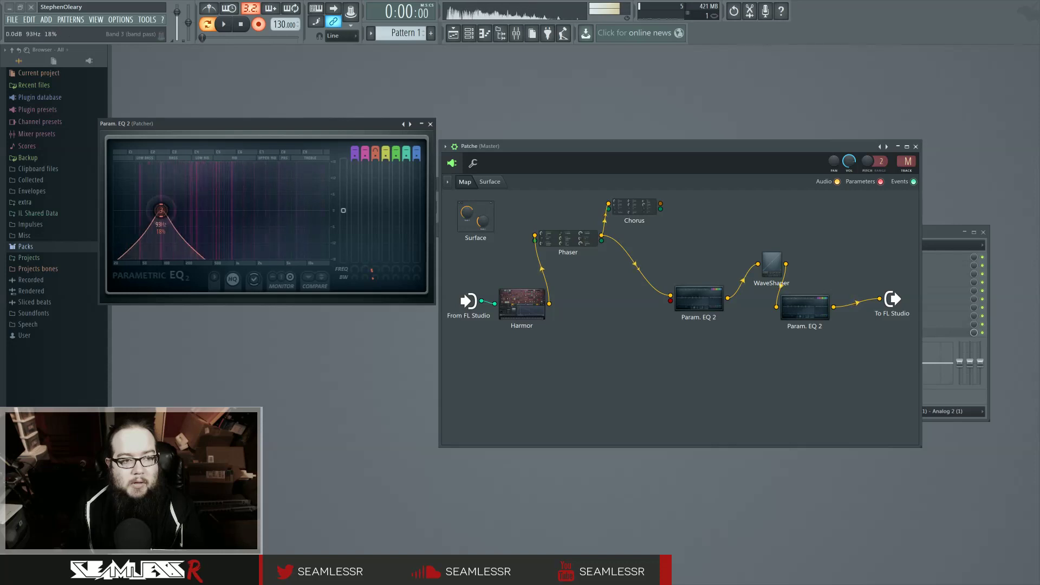
{"action": "left_click_drag", "start_coordinate": [161, 211], "coordinate": [237, 210]}
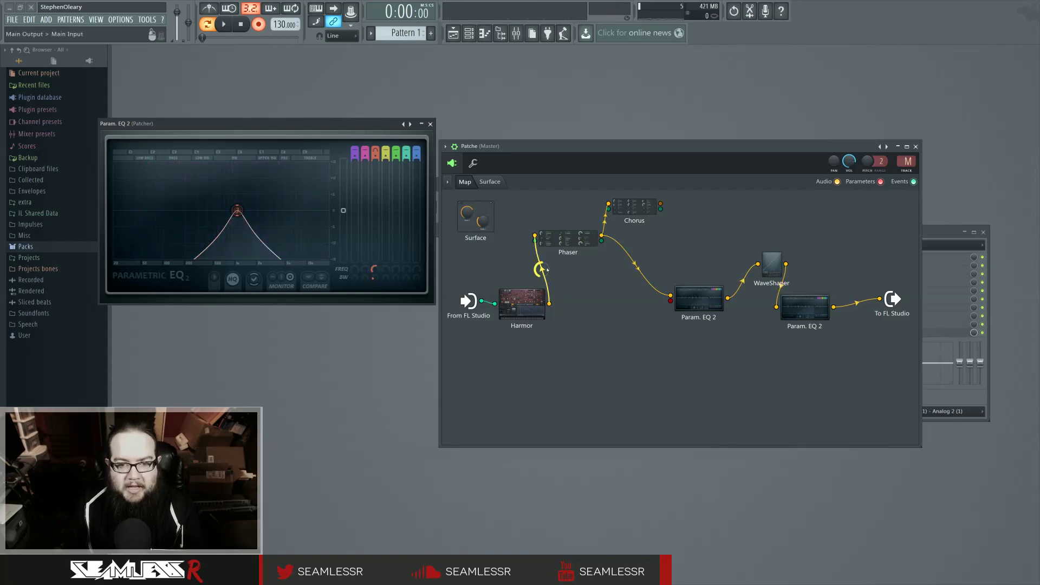
Step: Set the Phaser's feedback to about 0.467 and its min. depth to about 0.789
{"action": "left_click", "coordinate": [566, 238]}
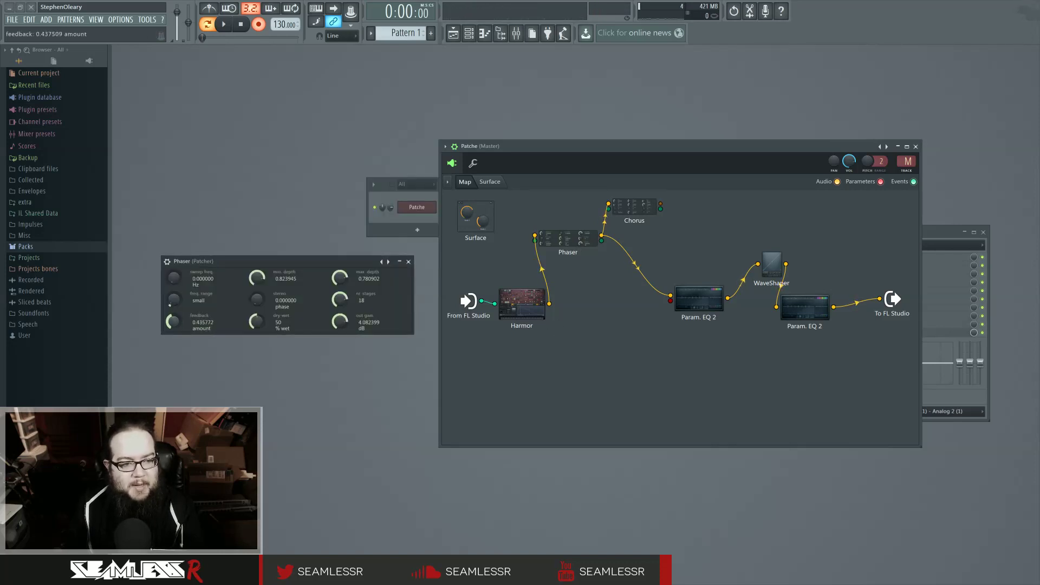
{"action": "left_click_drag", "start_coordinate": [180, 319], "coordinate": [180, 310]}
{"action": "left_click_drag", "start_coordinate": [257, 278], "coordinate": [256, 284]}
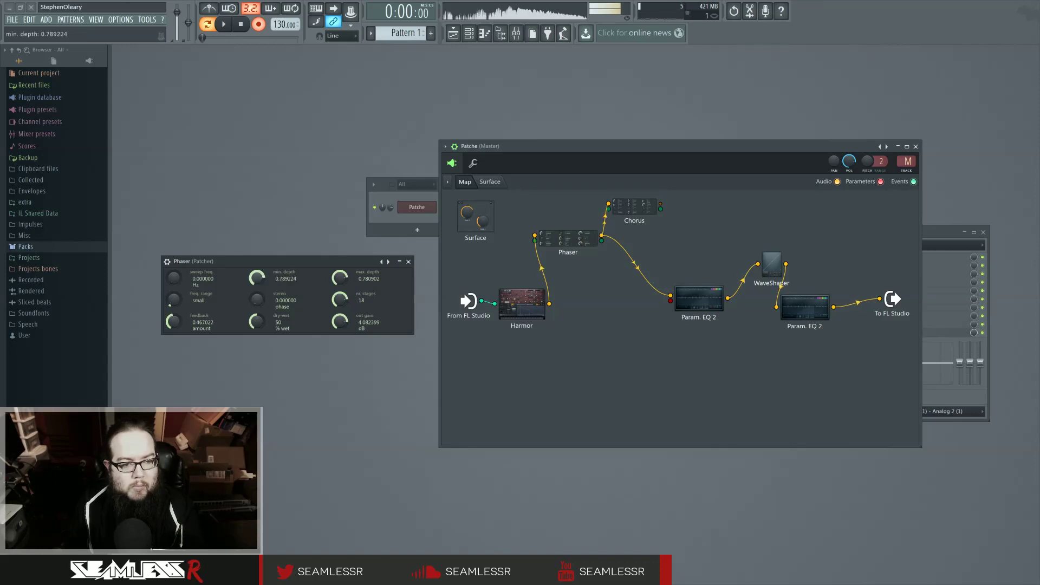
Step: Sweep the band-pass EQ's band 3 peak lower, and open the WaveShaper to check its curve
{"action": "left_click", "coordinate": [699, 299]}
{"action": "mouse_move", "coordinate": [237, 211]}
{"action": "left_mouse_down"}
{"action": "mouse_move", "coordinate": [158, 210]}
{"action": "mouse_move", "coordinate": [219, 212]}
{"action": "left_mouse_up"}
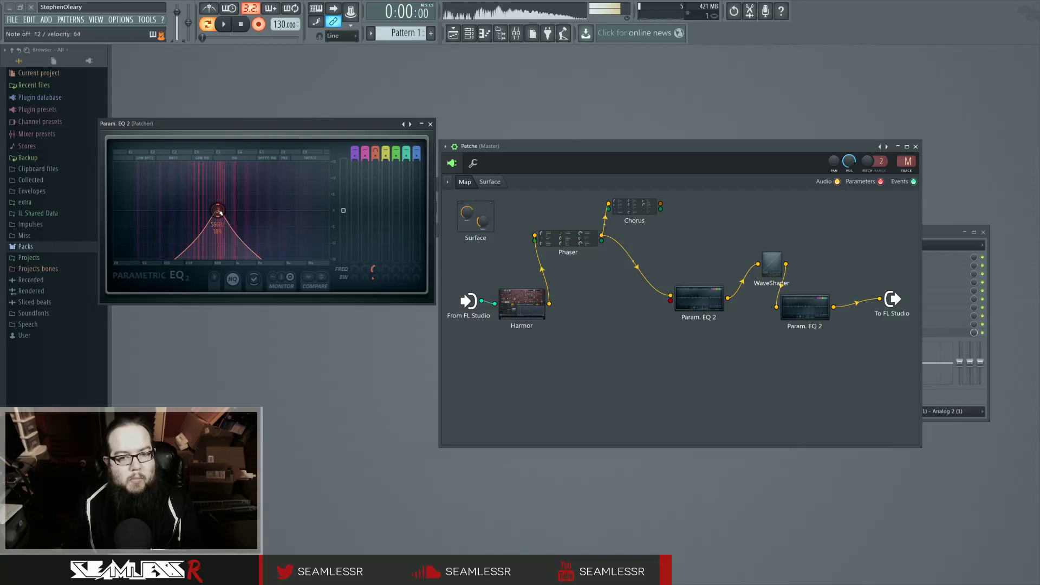
{"action": "left_click", "coordinate": [768, 268]}
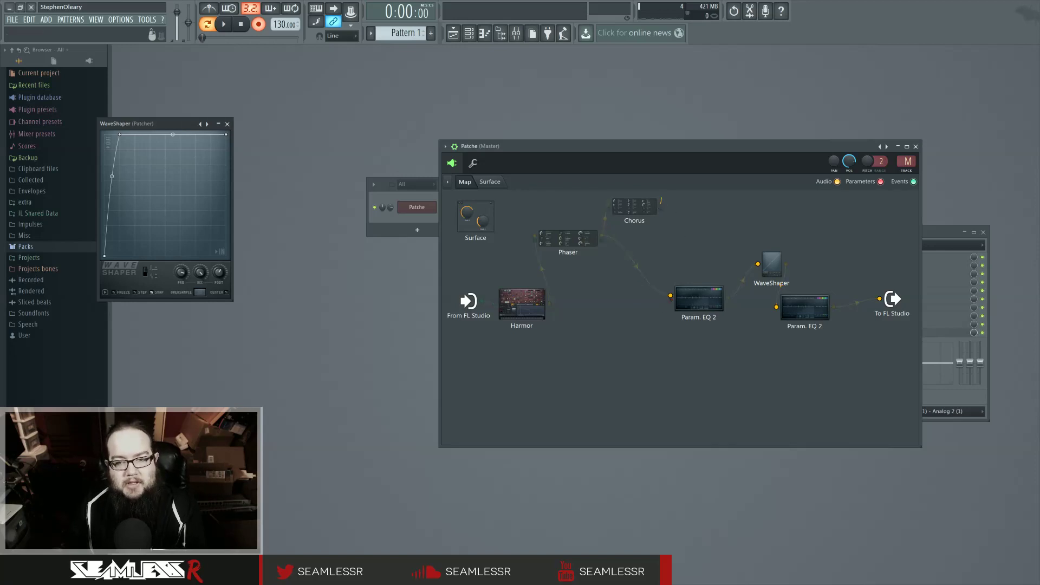
Step: Connect Chorus to the band-pass Param. EQ 2, sweep its band 3 peak, and flip the EQ to its flat spare state
{"action": "left_click_drag", "start_coordinate": [660, 204], "coordinate": [670, 295]}
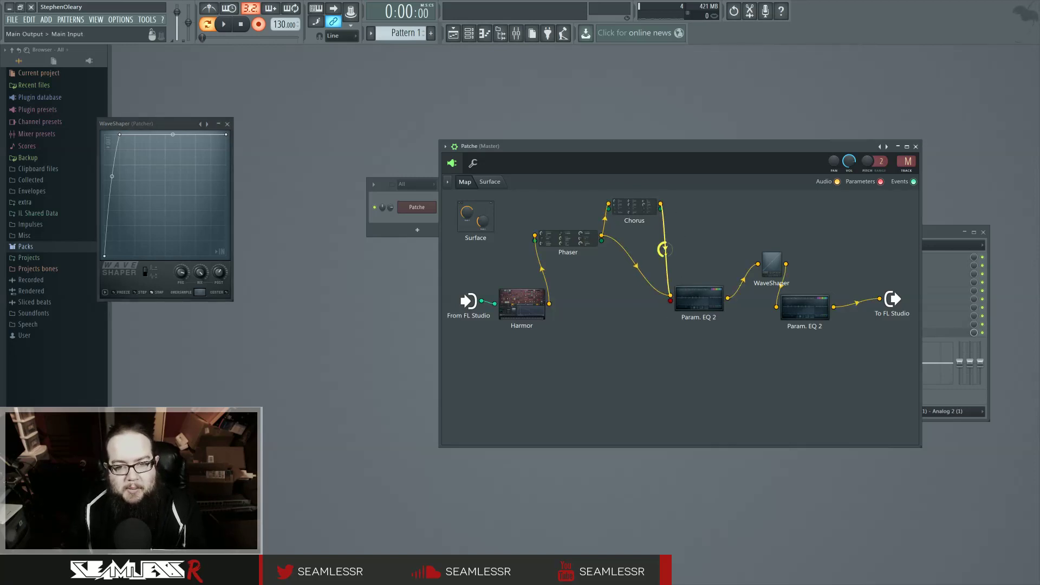
{"action": "left_click", "coordinate": [692, 291]}
{"action": "mouse_move", "coordinate": [219, 211]}
{"action": "left_mouse_down"}
{"action": "mouse_move", "coordinate": [189, 212]}
{"action": "mouse_move", "coordinate": [233, 210]}
{"action": "mouse_move", "coordinate": [135, 210]}
{"action": "mouse_move", "coordinate": [200, 212]}
{"action": "left_mouse_up"}
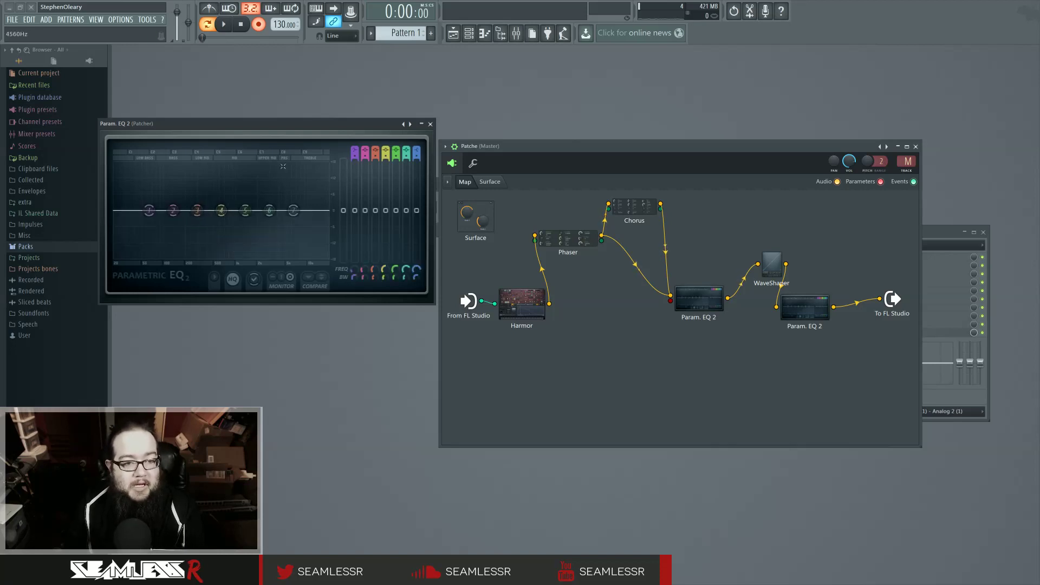
Step: Show Harmor's spectral display and reposition its window
{"action": "left_click", "coordinate": [522, 306]}
{"action": "left_click", "coordinate": [644, 273]}
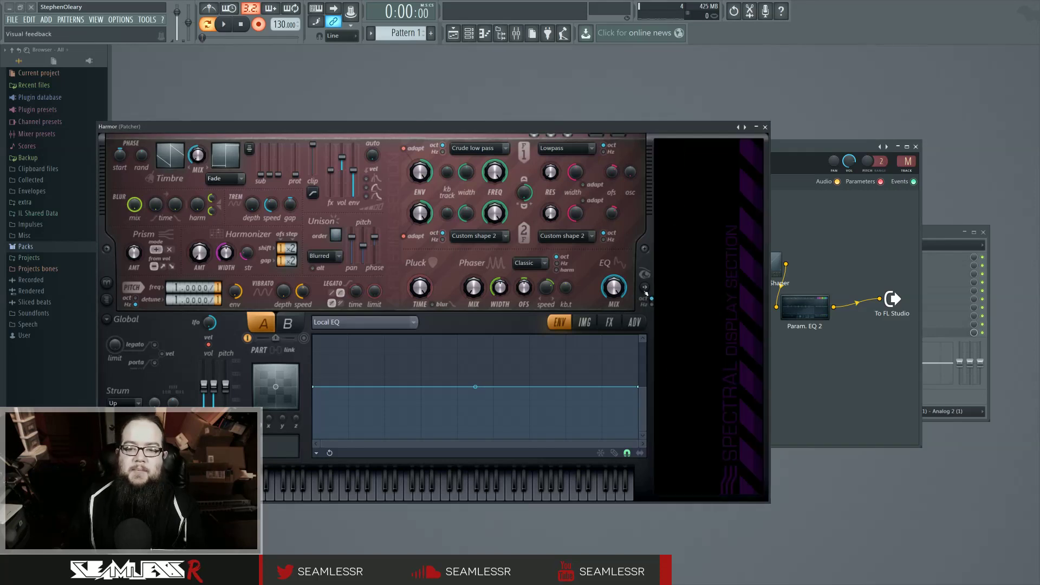
{"action": "left_click_drag", "start_coordinate": [602, 129], "coordinate": [692, 137]}
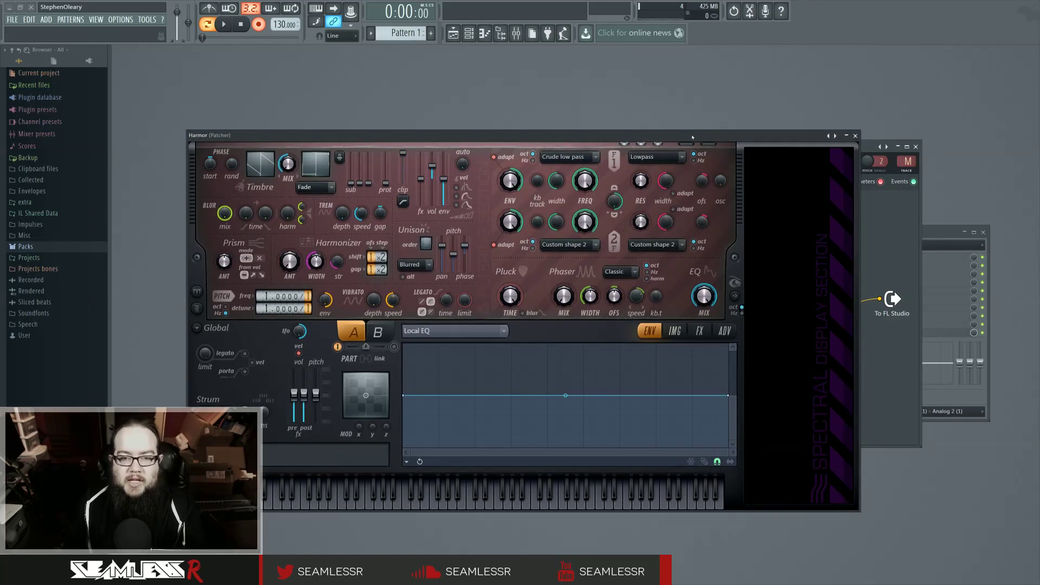
Step: Set Harmor's filter 1 type to Classic band pass, and close Harmor
{"action": "left_click", "coordinate": [578, 157]}
{"action": "left_click", "coordinate": [566, 212]}
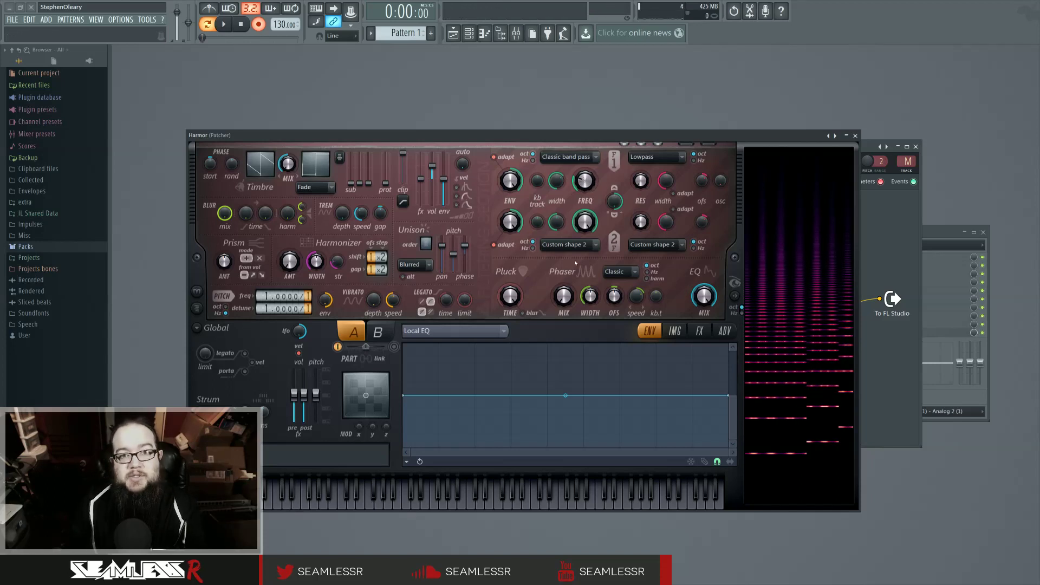
{"action": "left_click_drag", "start_coordinate": [584, 136], "coordinate": [587, 114]}
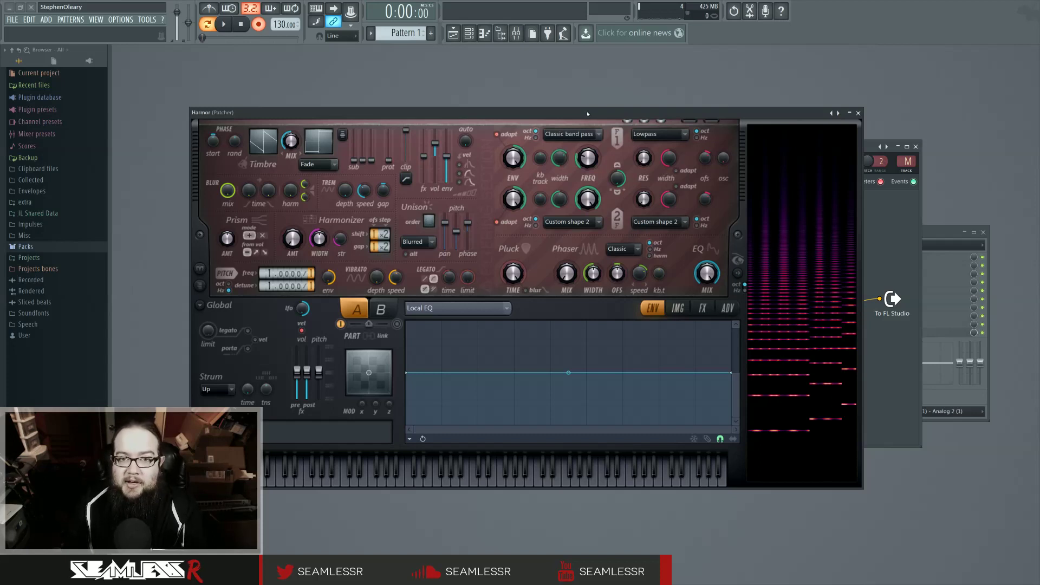
{"action": "left_click", "coordinate": [854, 128]}
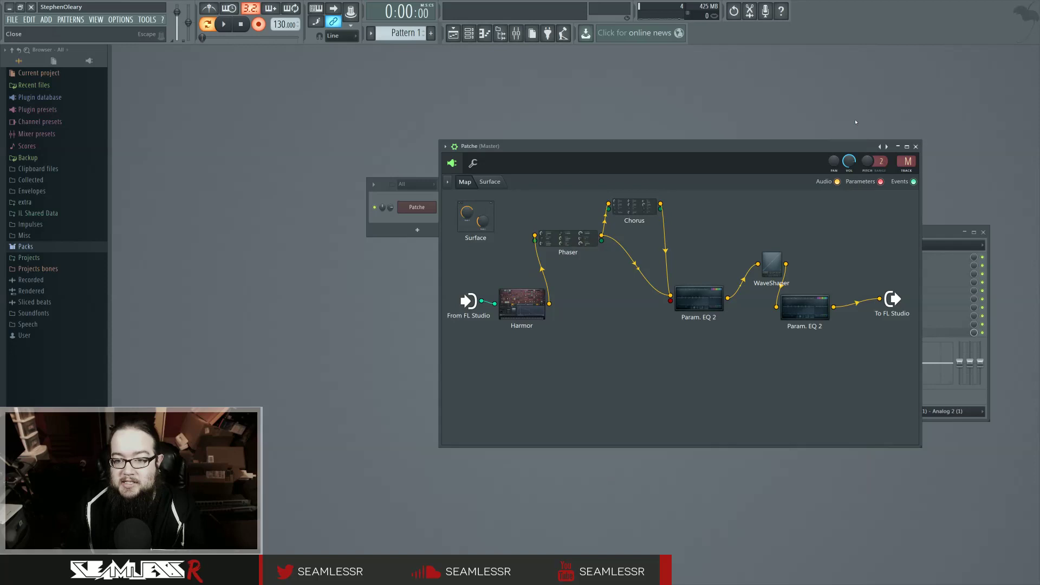
Step: Flip the first Param. EQ 2 back to its band-pass state and move the band 3 peak lower
{"action": "left_click", "coordinate": [683, 292]}
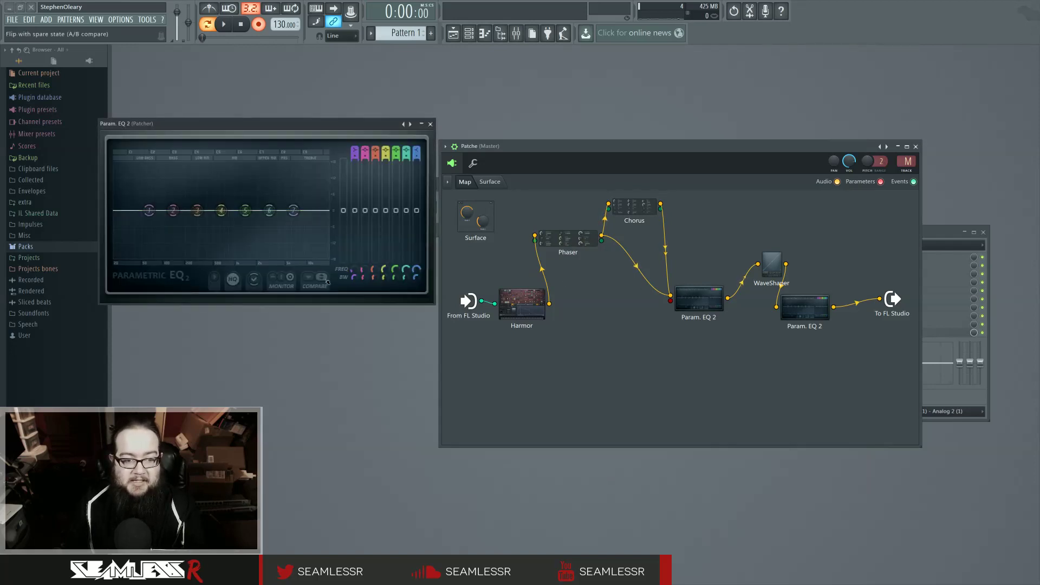
{"action": "mouse_move", "coordinate": [197, 210]}
{"action": "left_mouse_down"}
{"action": "mouse_move", "coordinate": [139, 216]}
{"action": "mouse_move", "coordinate": [185, 212]}
{"action": "left_mouse_up"}
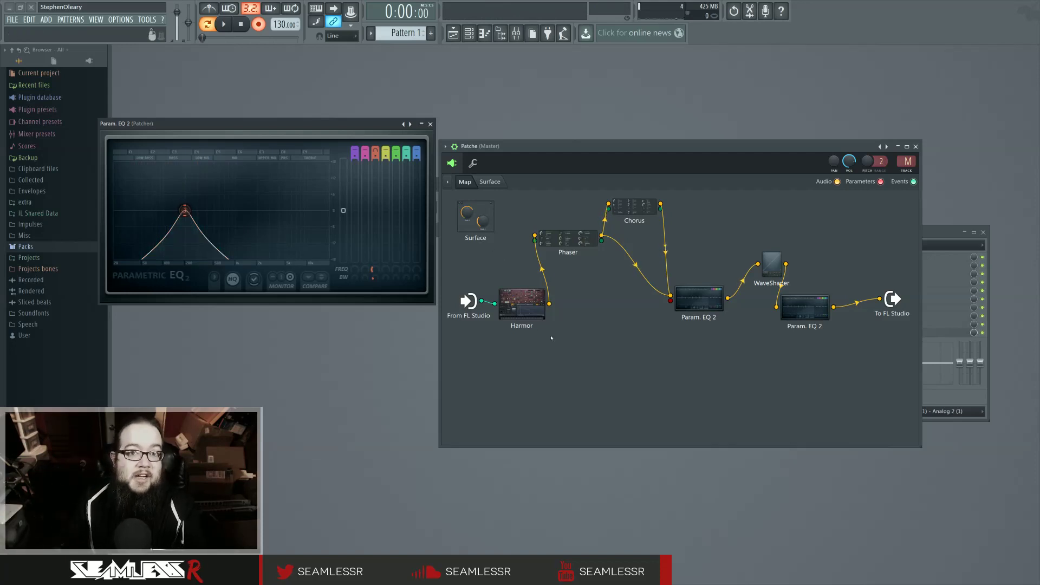
Step: Set Harmor's filter 1 type to Classic low pass, and close Harmor
{"action": "double_click", "coordinate": [527, 312]}
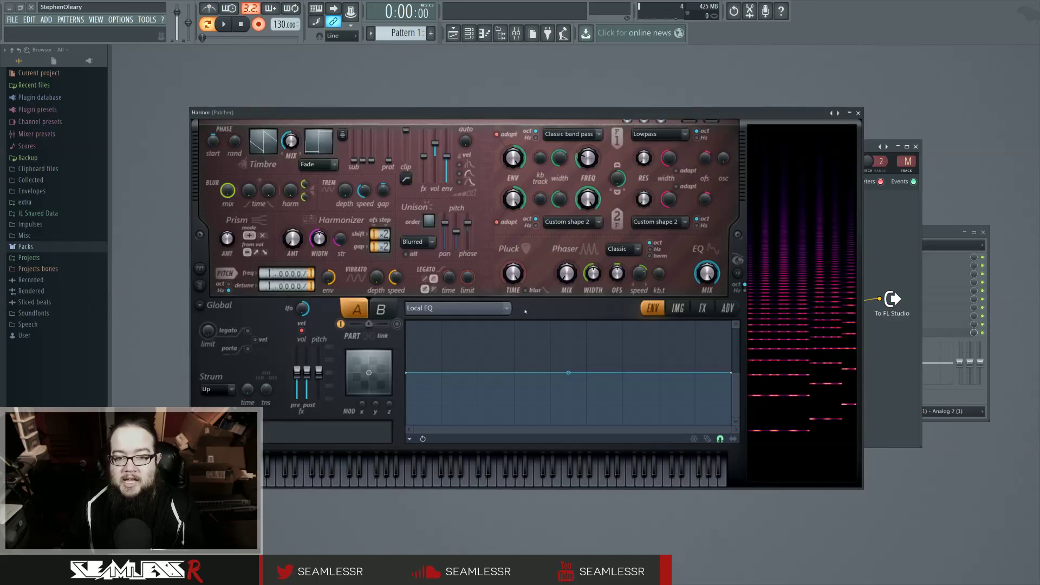
{"action": "left_click", "coordinate": [572, 134]}
{"action": "left_click", "coordinate": [587, 147]}
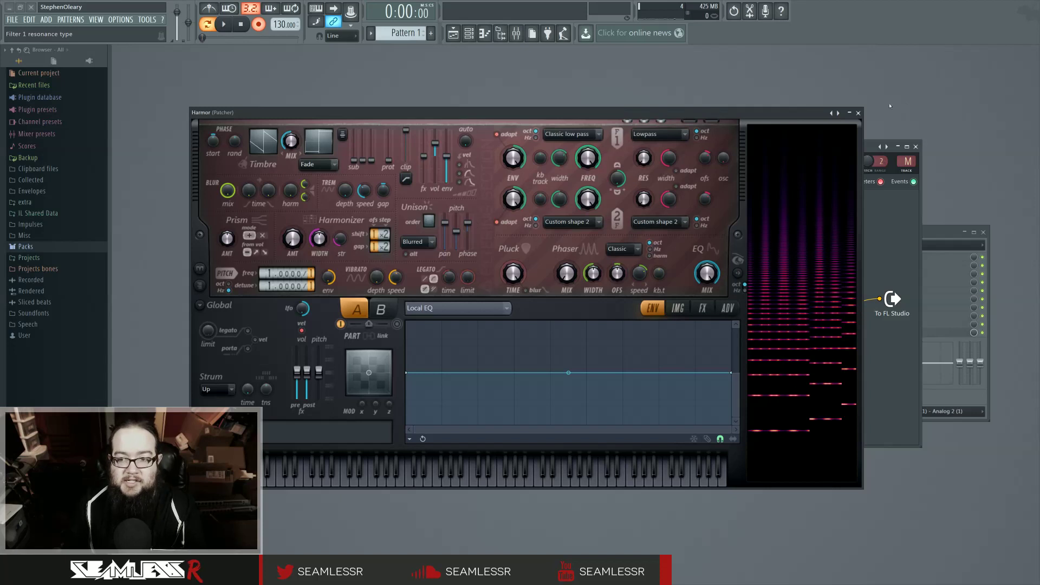
{"action": "left_click", "coordinate": [858, 113]}
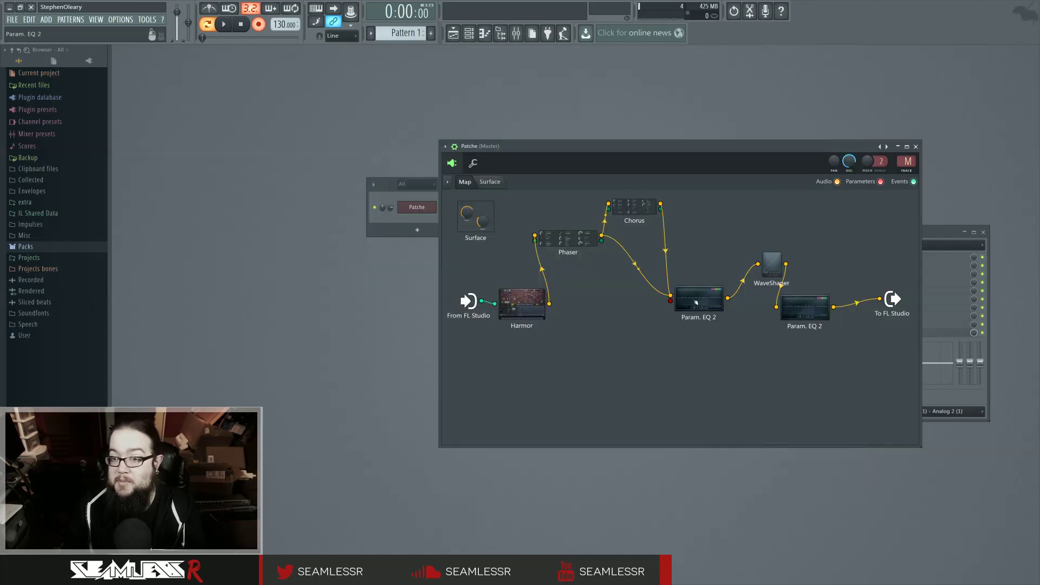
Step: Move the WaveShaper down between the two Param. EQ 2 modules, and sweep the band-pass EQ's band 3 peak
{"action": "left_click_drag", "start_coordinate": [773, 269], "coordinate": [759, 284]}
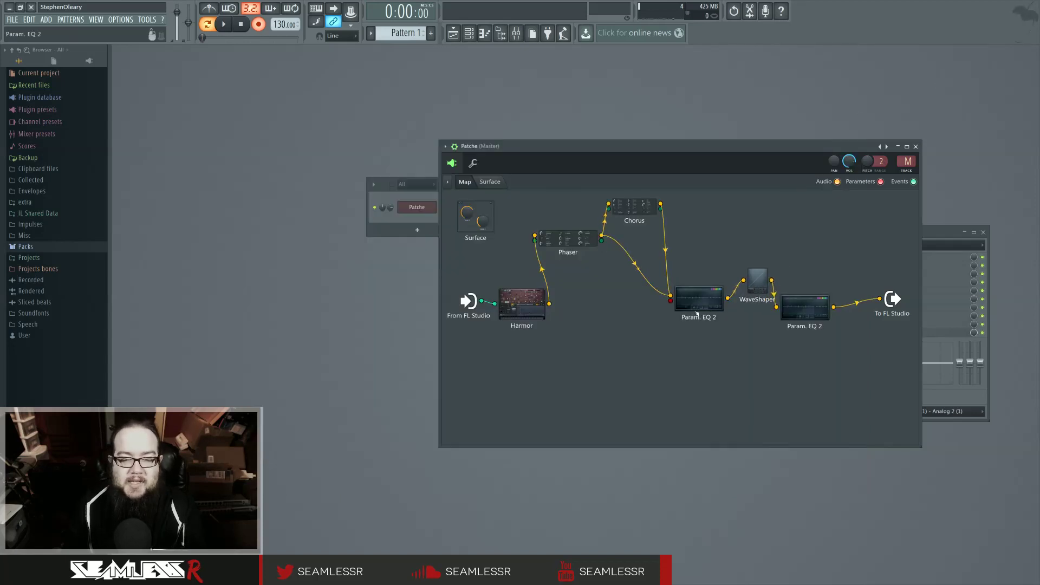
{"action": "double_click", "coordinate": [698, 298]}
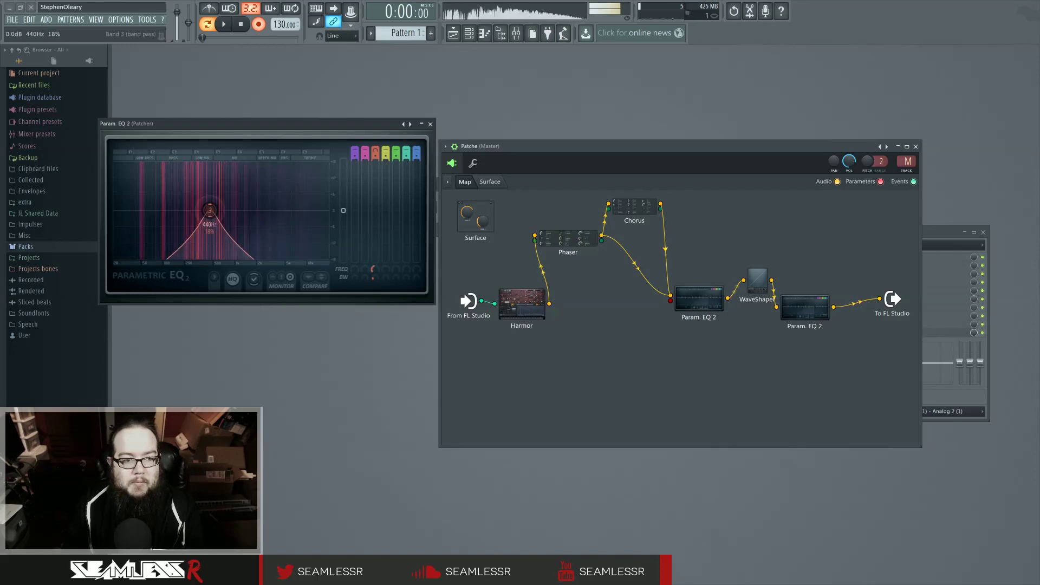
Step: Tidy the map by nudging Harmor, the Phaser and the band-pass Param. EQ 2, and moving Chorus closer to that EQ
{"action": "left_click_drag", "start_coordinate": [518, 295], "coordinate": [514, 293]}
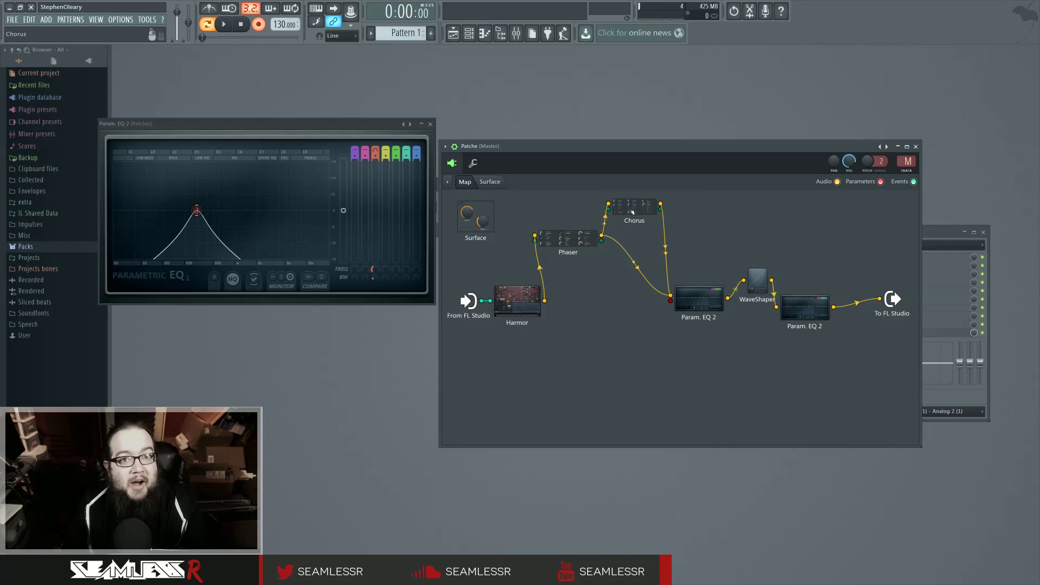
{"action": "left_click_drag", "start_coordinate": [575, 241], "coordinate": [578, 242]}
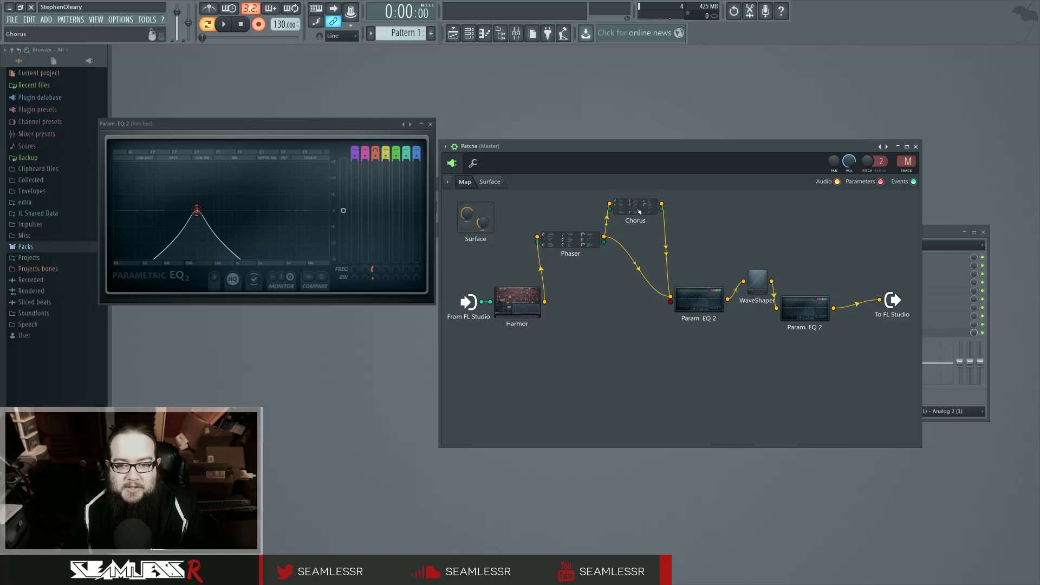
{"action": "left_click_drag", "start_coordinate": [645, 207], "coordinate": [665, 221]}
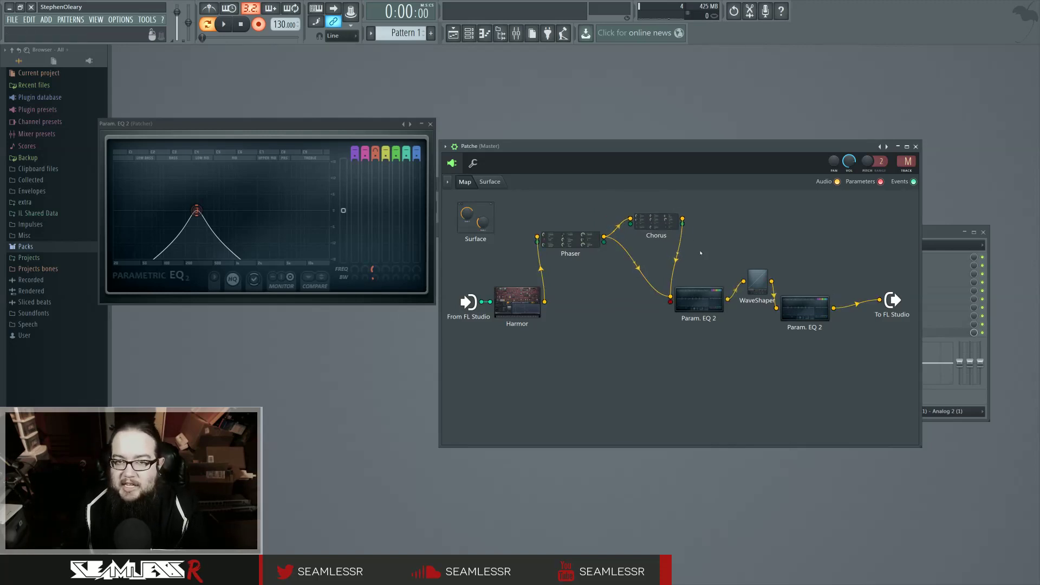
{"action": "left_click_drag", "start_coordinate": [702, 308], "coordinate": [699, 307]}
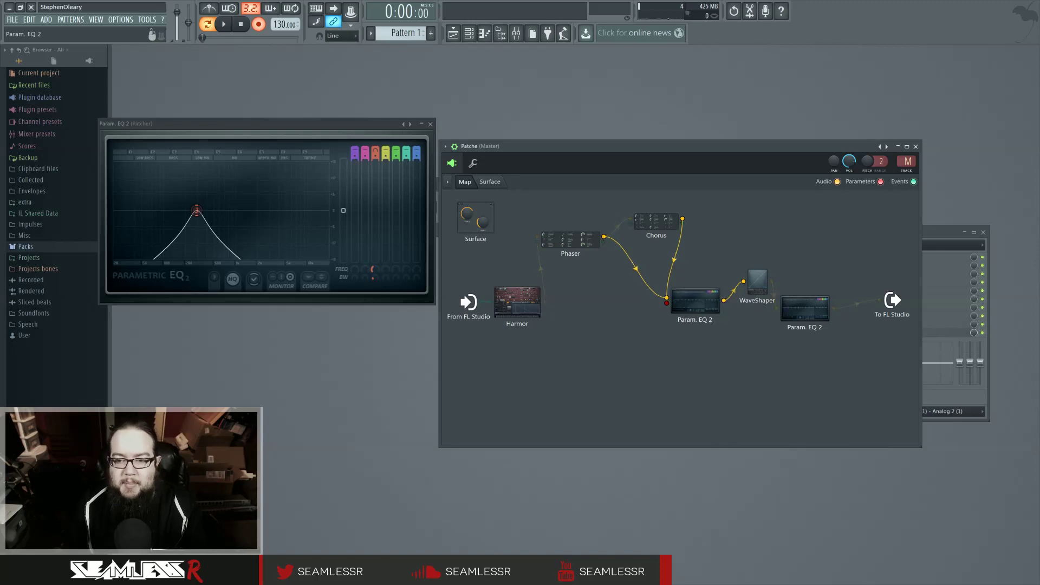
Step: Nudge the WaveShaper slightly closer to the band-pass EQ, look at its curve, and close the WaveShaper and Param. EQ 2 windows
{"action": "left_click_drag", "start_coordinate": [758, 282], "coordinate": [753, 283]}
{"action": "left_click", "coordinate": [753, 282]}
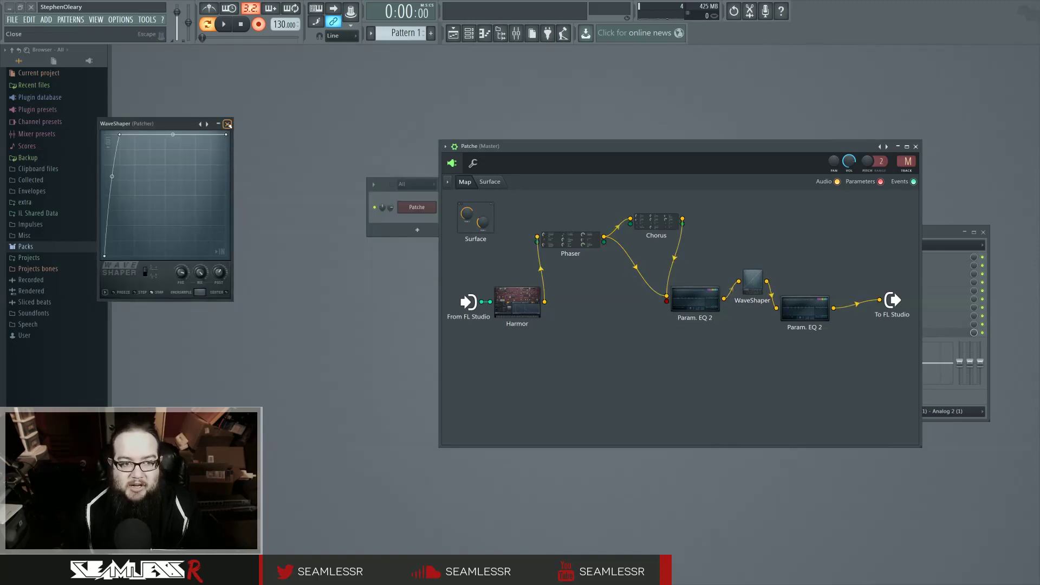
{"action": "left_click", "coordinate": [228, 124]}
{"action": "left_click", "coordinate": [431, 123]}
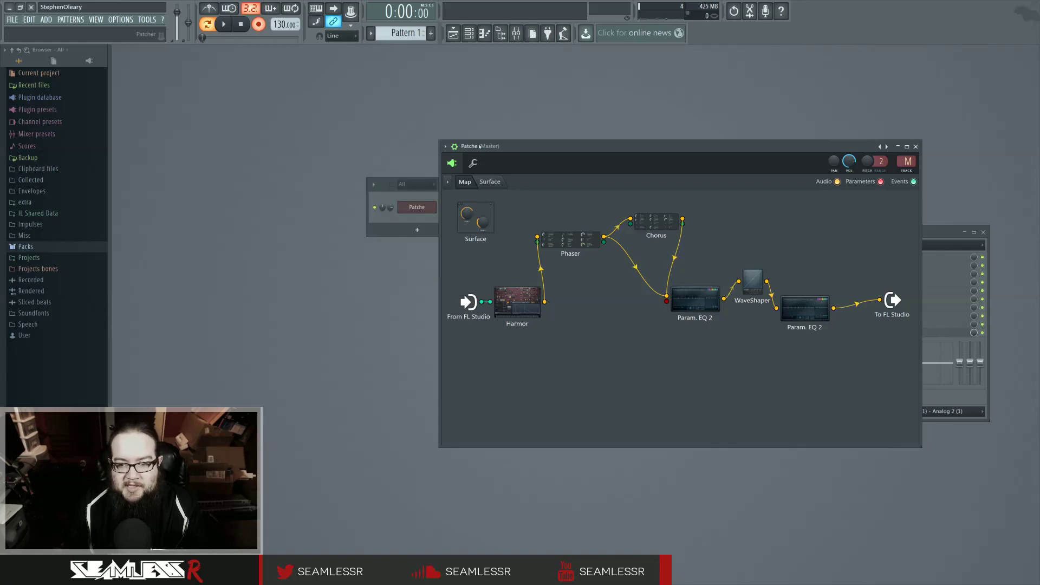
Step: Delete the last Param. EQ 2 module, between the WaveShaper and the output to FL Studio
{"action": "right_click", "coordinate": [808, 322]}
{"action": "right_click", "coordinate": [802, 309]}
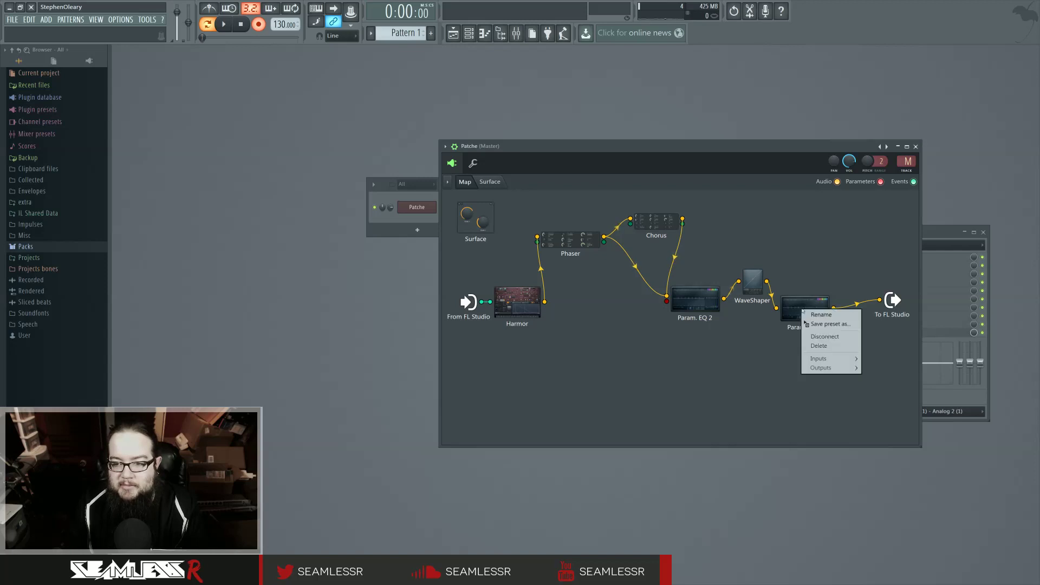
{"action": "left_click", "coordinate": [818, 346]}
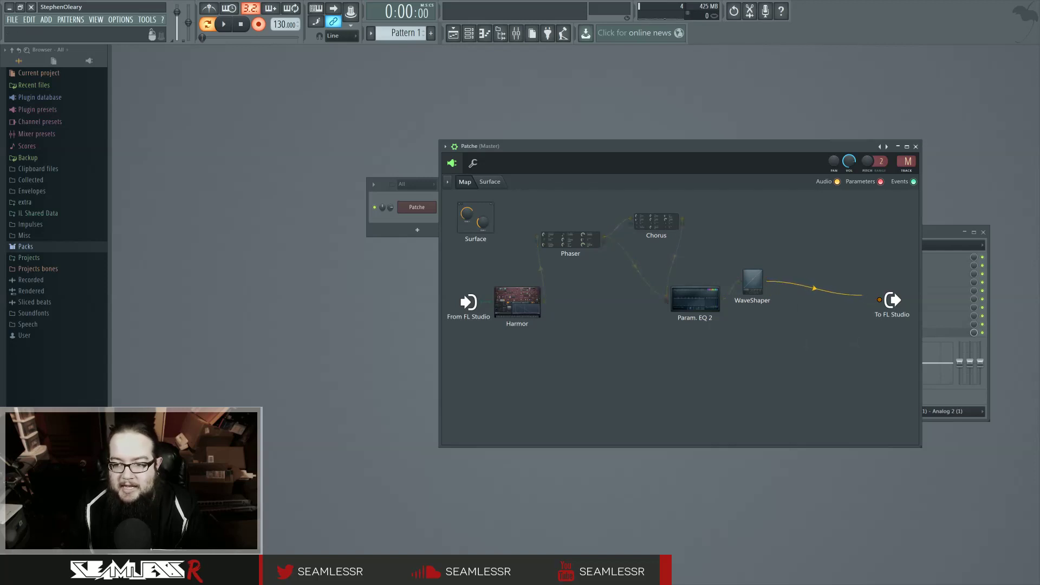
Step: Line the Phaser up between Harmor and Param. EQ 2, and place Chorus just above the gap between the Phaser and the EQ
{"action": "left_click_drag", "start_coordinate": [569, 241], "coordinate": [565, 265]}
{"action": "left_click_drag", "start_coordinate": [653, 222], "coordinate": [617, 287]}
{"action": "left_click_drag", "start_coordinate": [642, 244], "coordinate": [641, 262]}
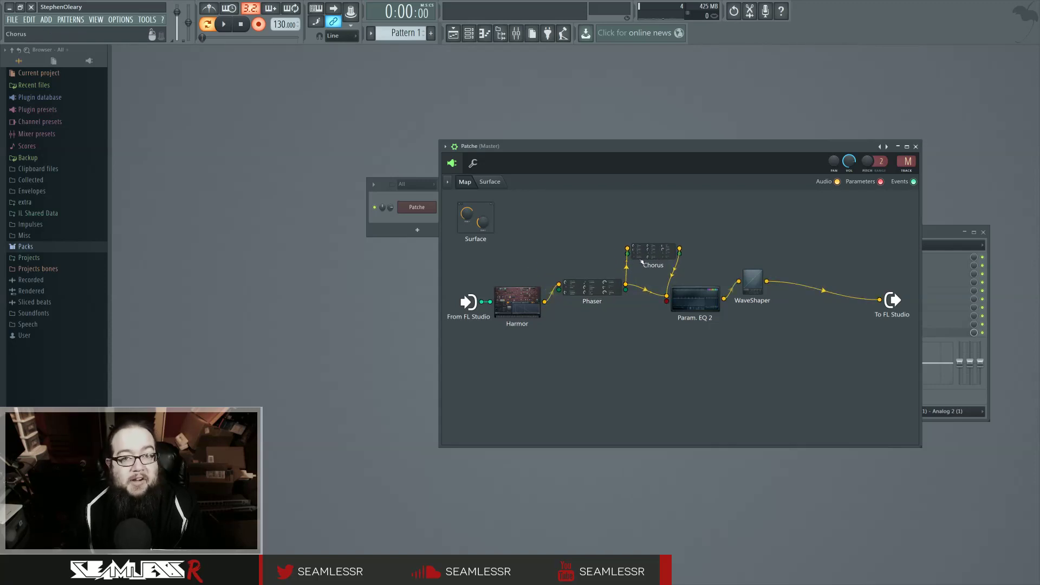
Step: In the Phaser, raise the sweep freq to about 0.43 Hz and lower the max depth to about 0.68
{"action": "double_click", "coordinate": [592, 287]}
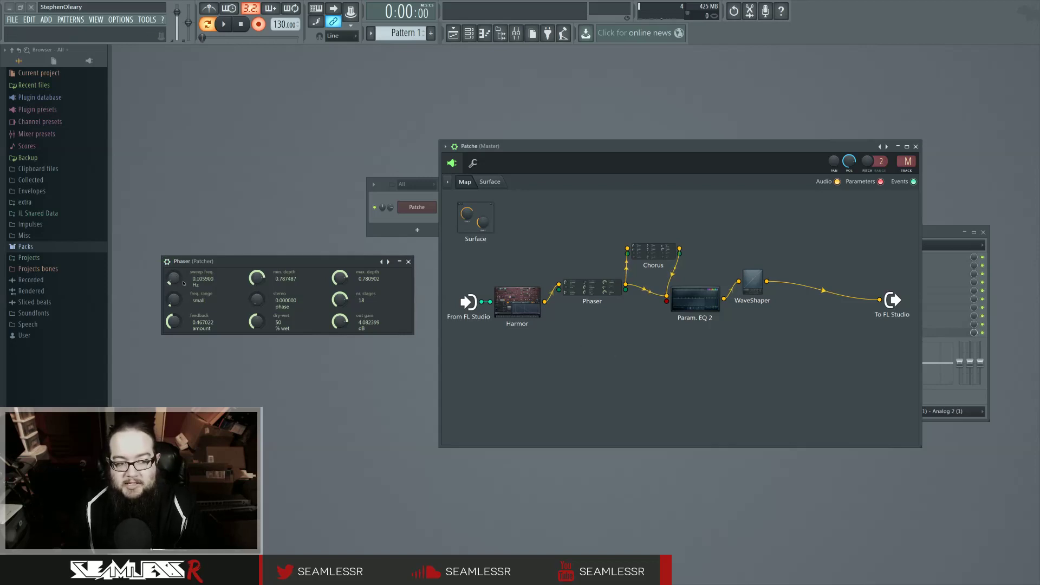
{"action": "left_click_drag", "start_coordinate": [173, 279], "coordinate": [174, 275]}
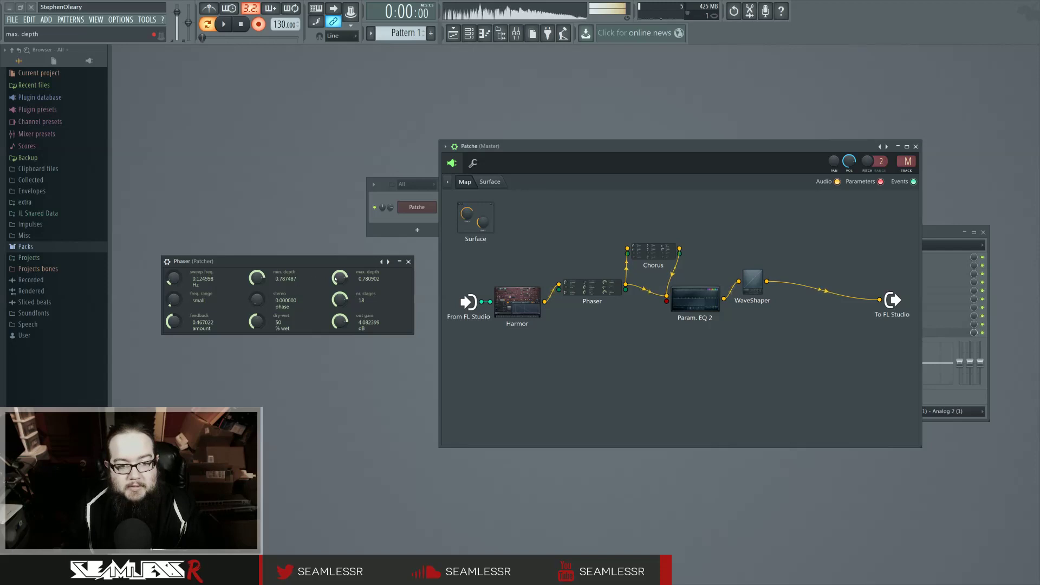
{"action": "left_click_drag", "start_coordinate": [339, 279], "coordinate": [339, 289]}
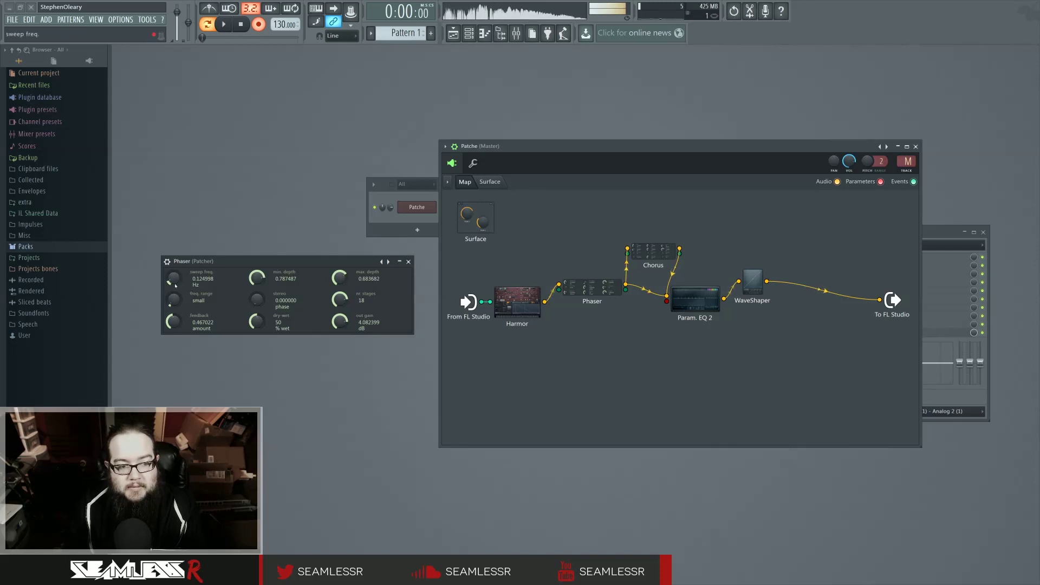
{"action": "mouse_move", "coordinate": [174, 278]}
{"action": "left_mouse_down"}
{"action": "mouse_move", "coordinate": [173, 262]}
{"action": "mouse_move", "coordinate": [174, 271]}
{"action": "left_mouse_up"}
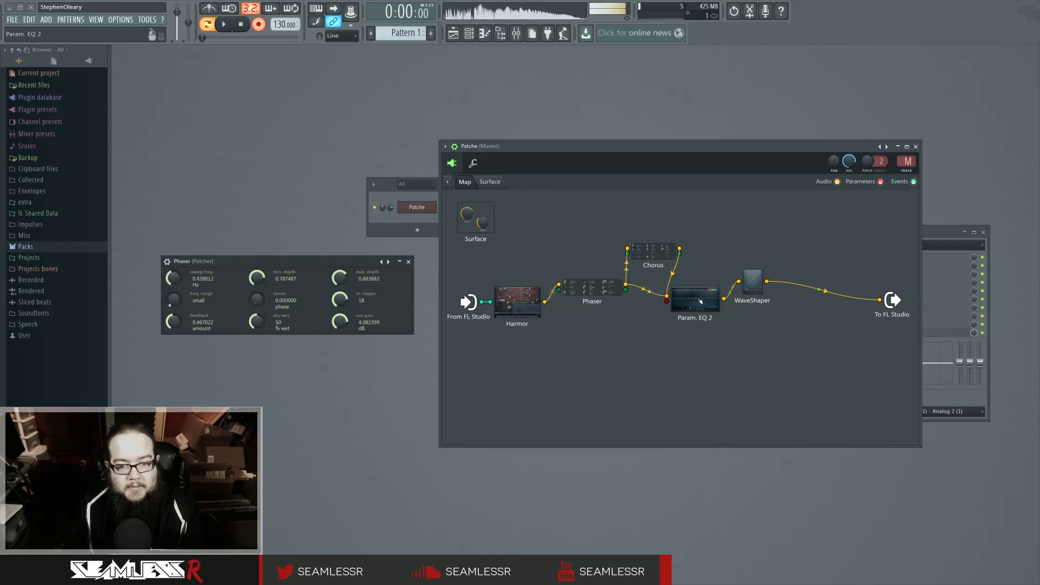
Step: Sweep the Param. EQ 2 band 3 peak to a higher frequency, and close the EQ
{"action": "left_click", "coordinate": [700, 301]}
{"action": "mouse_move", "coordinate": [204, 215]}
{"action": "left_mouse_down"}
{"action": "mouse_move", "coordinate": [169, 210]}
{"action": "mouse_move", "coordinate": [235, 210]}
{"action": "mouse_move", "coordinate": [169, 210]}
{"action": "mouse_move", "coordinate": [215, 210]}
{"action": "left_mouse_up"}
{"action": "key", "text": "Escape"}
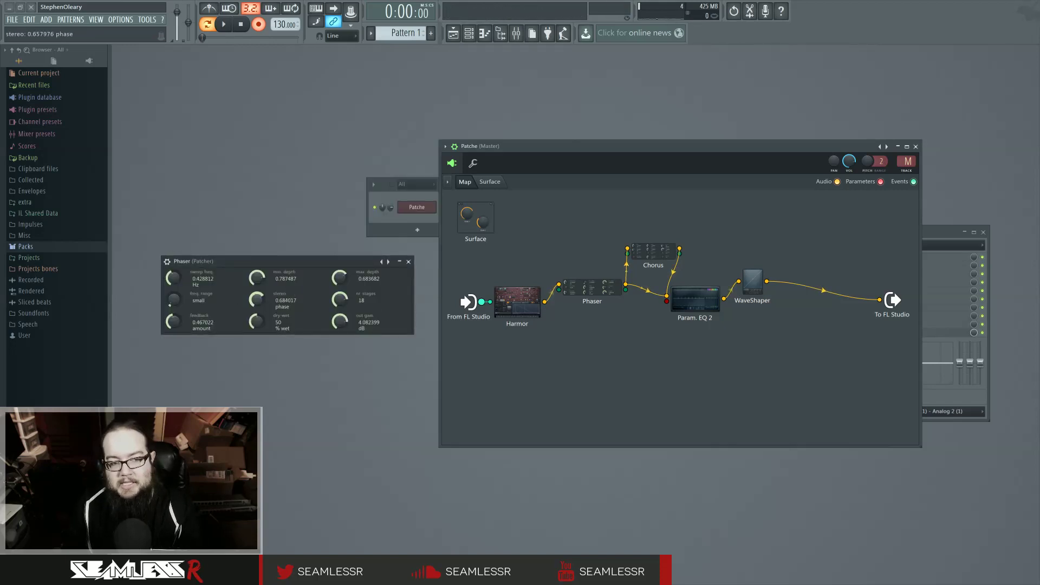
Step: Set the Phaser's stereo to about 0.036 and sweep freq to 0 Hz, and sweep its min and max depth to about 0.768 and 0.717
{"action": "left_click_drag", "start_coordinate": [256, 299], "coordinate": [376, 288]}
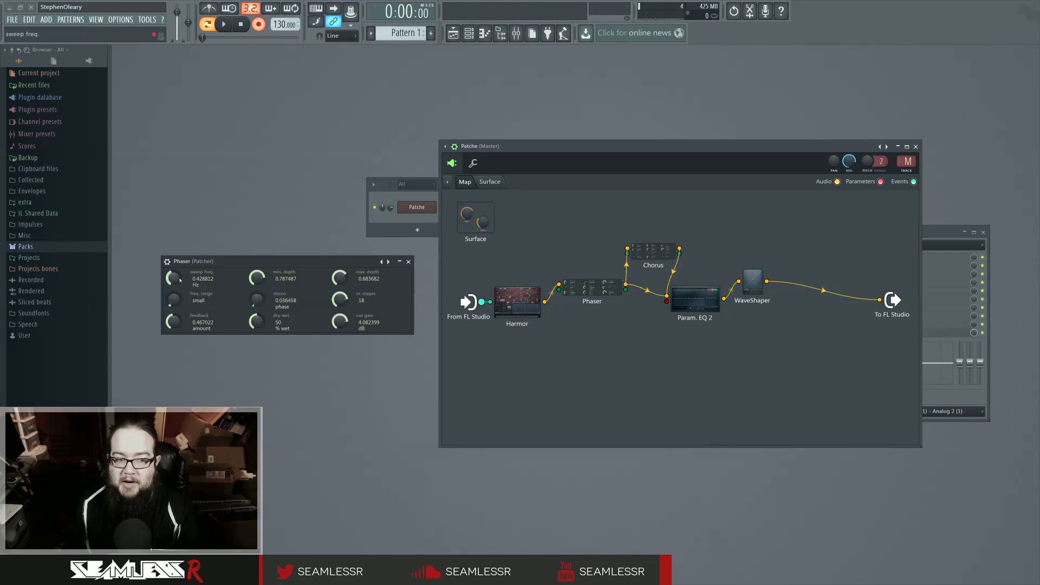
{"action": "left_click_drag", "start_coordinate": [173, 278], "coordinate": [188, 292]}
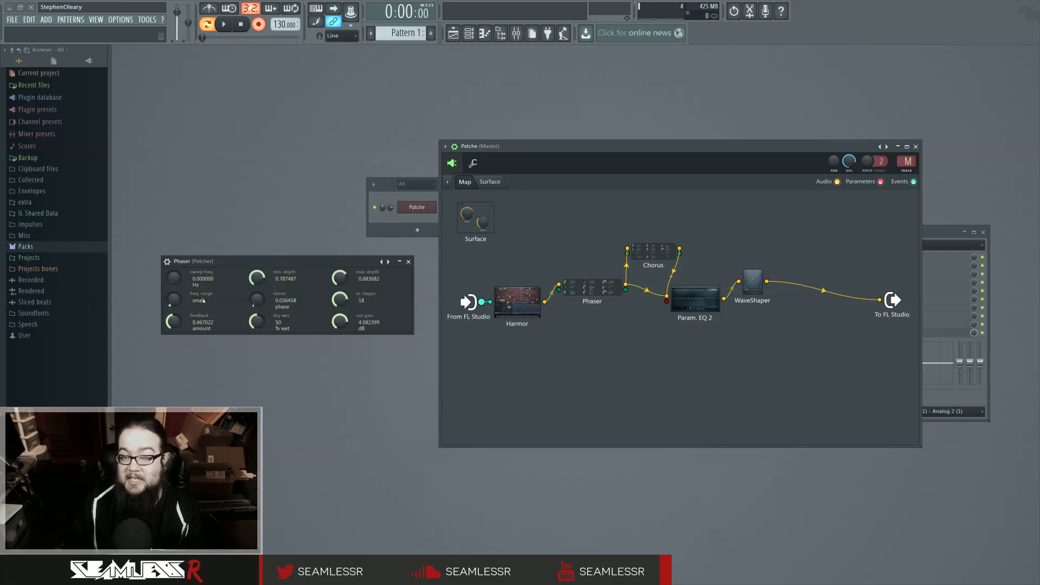
{"action": "left_click_drag", "start_coordinate": [257, 277], "coordinate": [257, 287]}
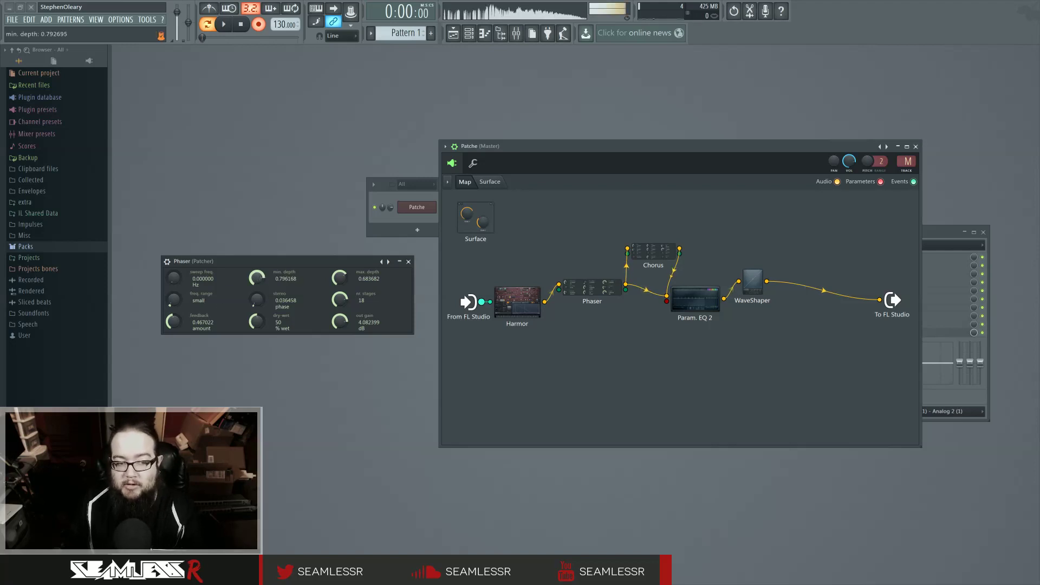
{"action": "left_click_drag", "start_coordinate": [340, 282], "coordinate": [341, 277]}
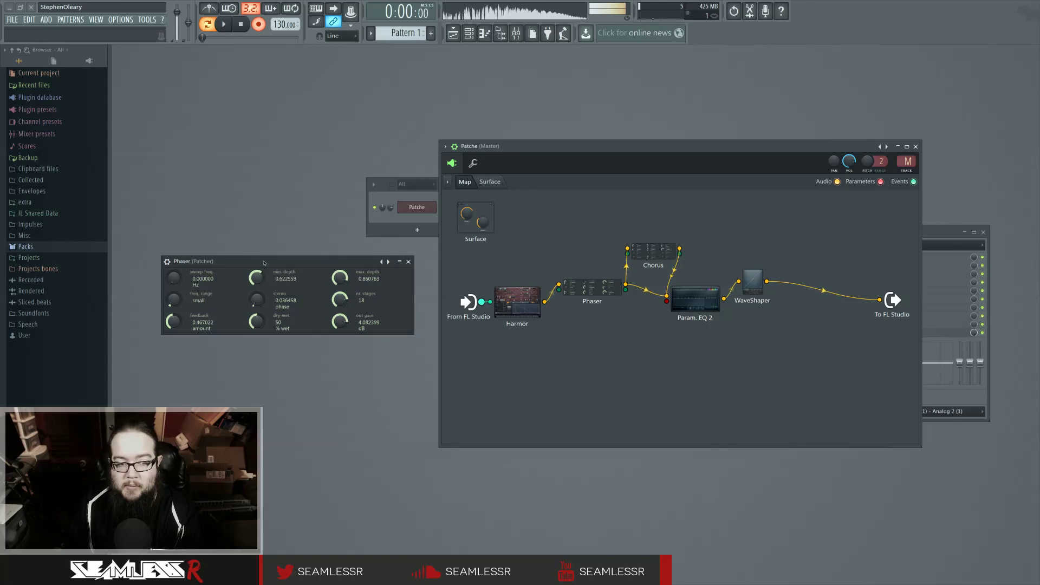
{"action": "left_click_drag", "start_coordinate": [256, 278], "coordinate": [257, 273]}
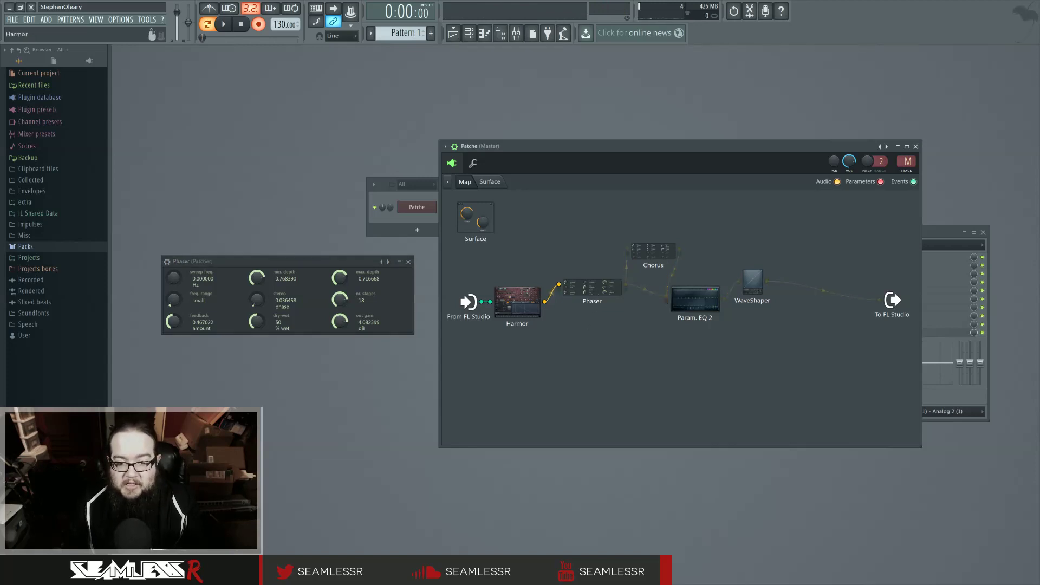
Step: Raise the mix of Harmor's built-in Classic phaser, try out its width, speed and keyboard tracking, and close Harmor
{"action": "double_click", "coordinate": [517, 302]}
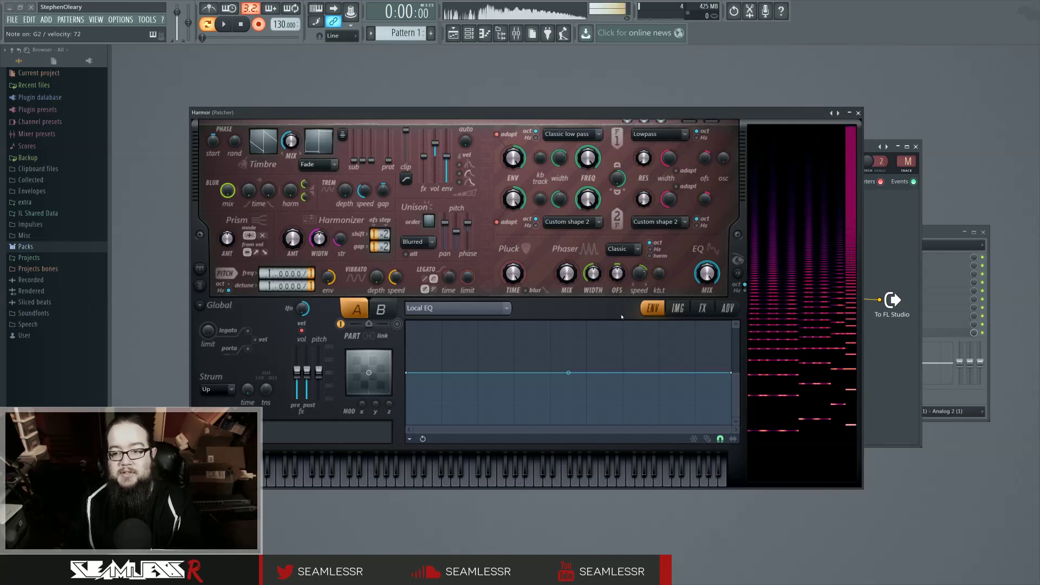
{"action": "scroll", "coordinate": [561, 278], "scroll_direction": "up", "scroll_amount": 5}
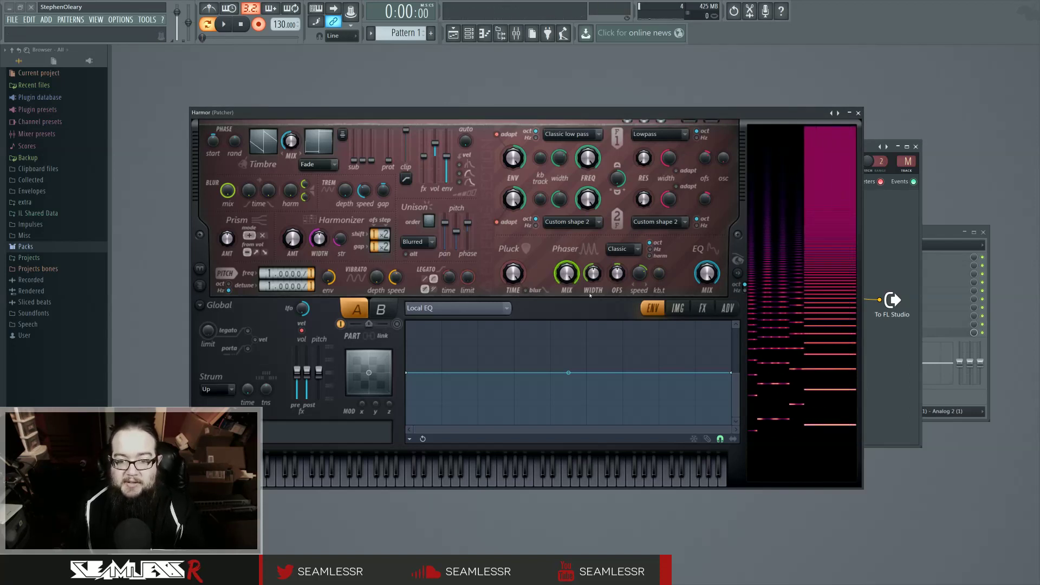
{"action": "scroll", "coordinate": [604, 279], "scroll_direction": "up", "scroll_amount": 2}
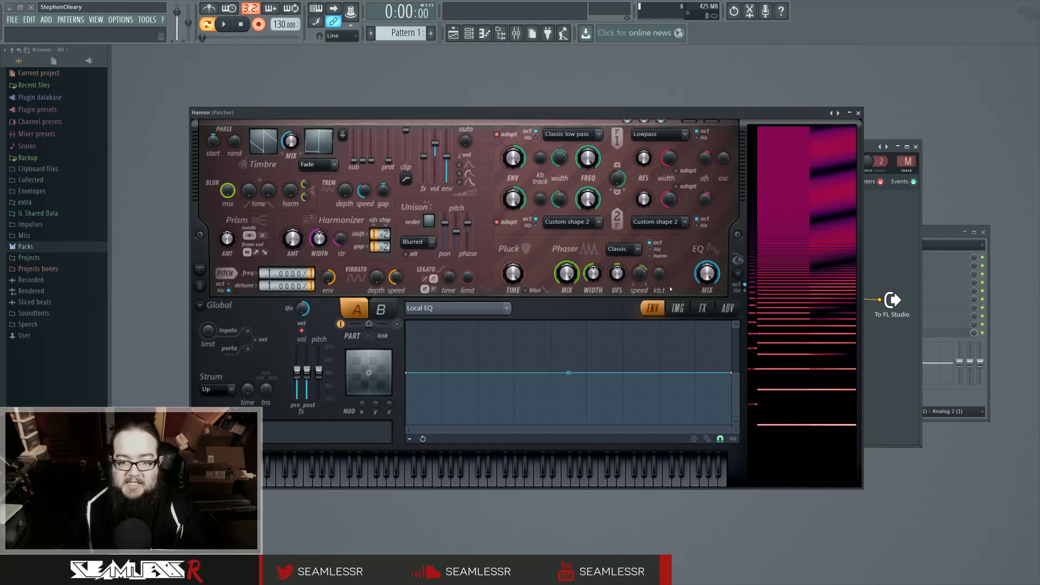
{"action": "scroll", "coordinate": [637, 278], "scroll_direction": "up", "scroll_amount": 3}
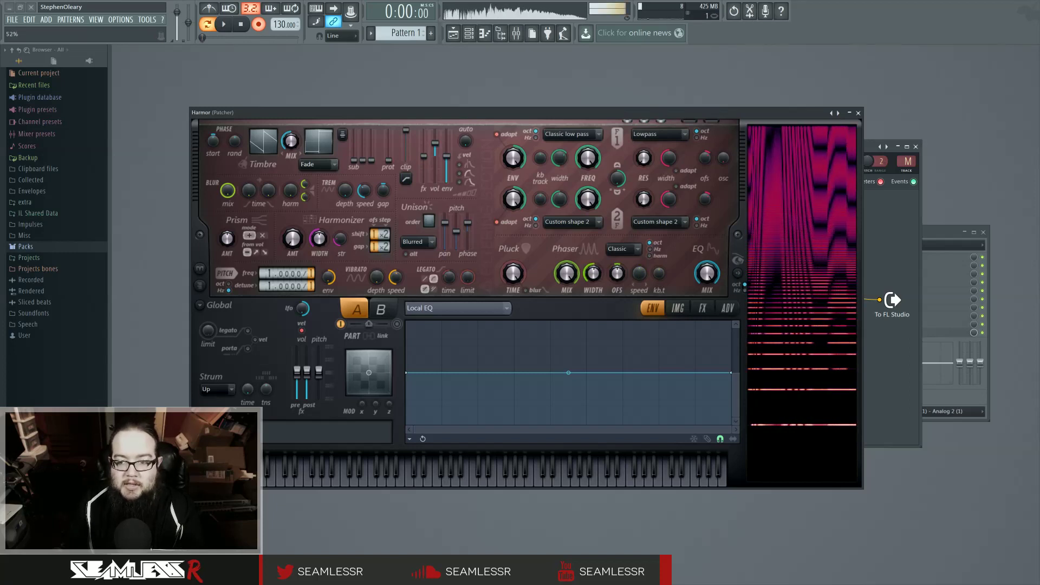
{"action": "left_click_drag", "start_coordinate": [664, 266], "coordinate": [659, 291]}
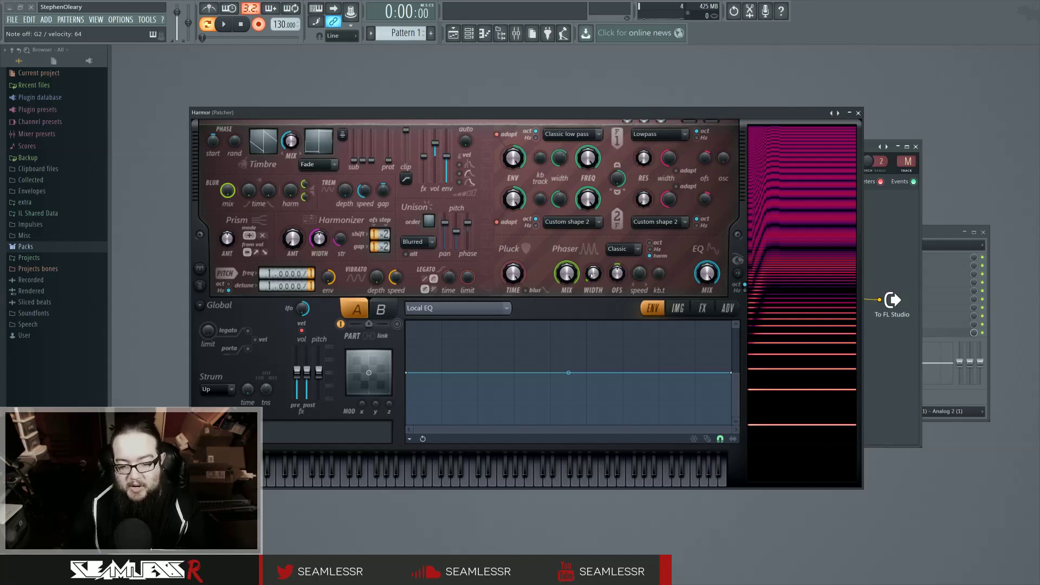
{"action": "left_click", "coordinate": [858, 112]}
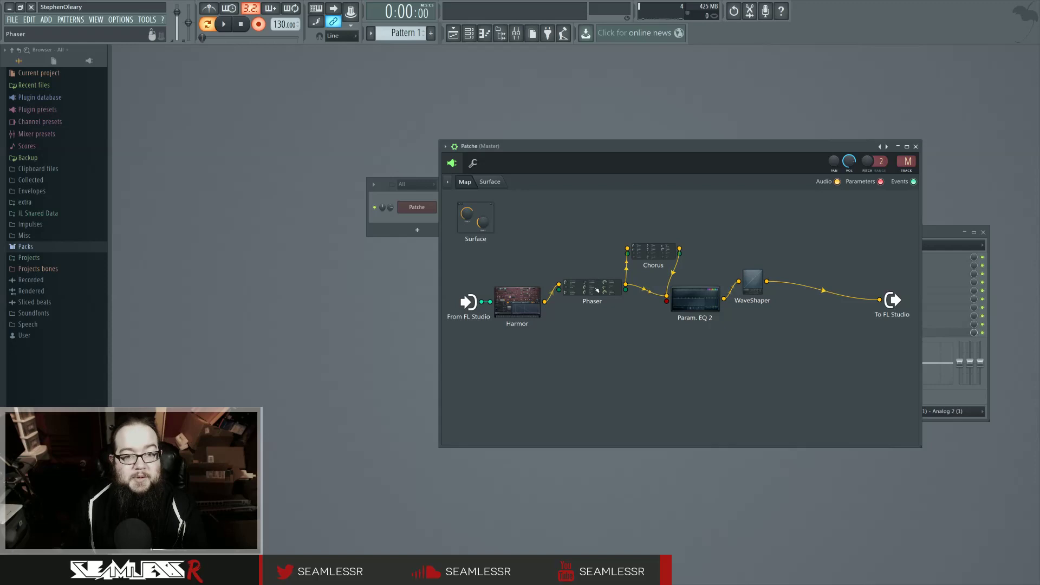
Step: Review the Harmor and Phaser settings, closing each window again
{"action": "double_click", "coordinate": [537, 301]}
{"action": "left_click", "coordinate": [859, 113]}
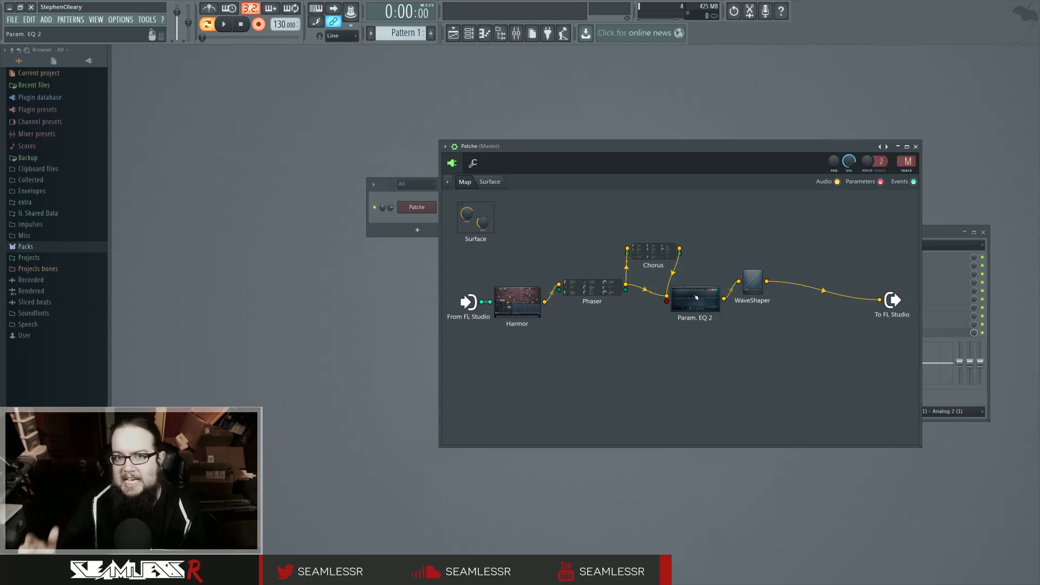
{"action": "left_click", "coordinate": [592, 297]}
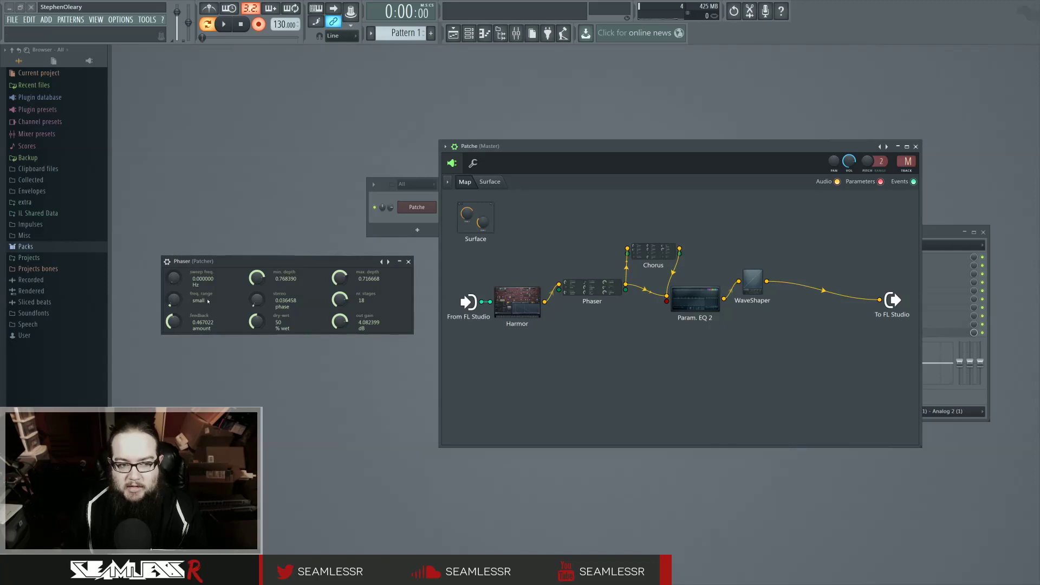
{"action": "left_click", "coordinate": [408, 261]}
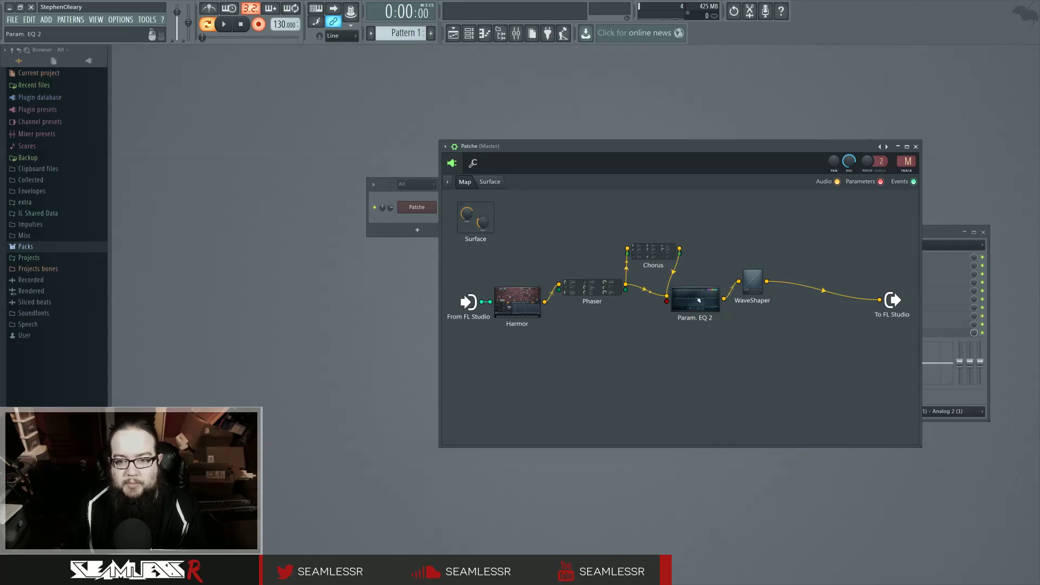
Step: Sweep the Param. EQ 2 band 3 band-pass peak down to about 350 Hz and back up, and close the EQ
{"action": "left_click", "coordinate": [695, 300]}
{"action": "mouse_move", "coordinate": [214, 210]}
{"action": "left_mouse_down"}
{"action": "mouse_move", "coordinate": [182, 211]}
{"action": "mouse_move", "coordinate": [202, 212]}
{"action": "left_mouse_up"}
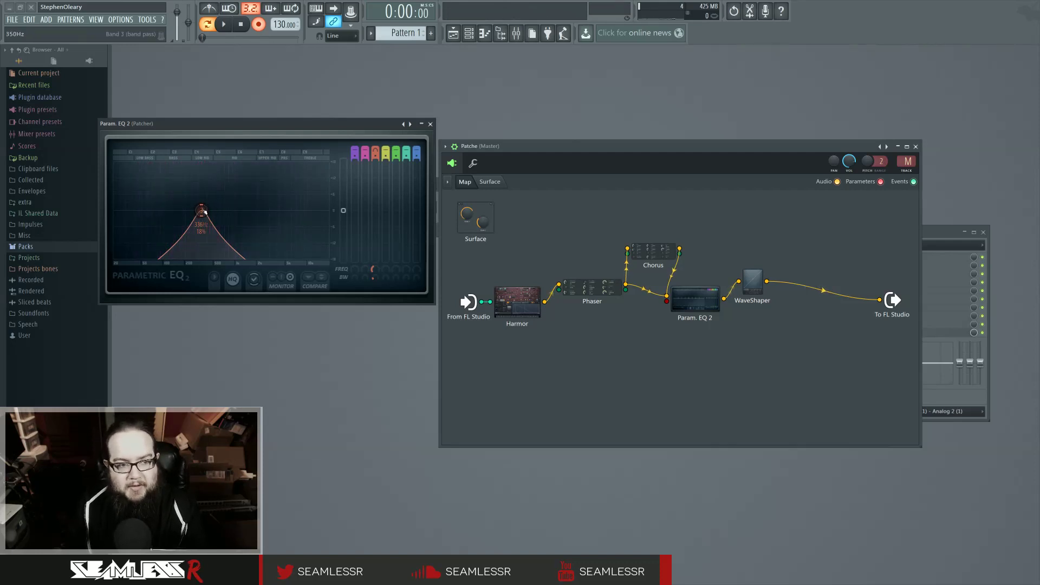
{"action": "mouse_move", "coordinate": [204, 212]}
{"action": "left_mouse_down"}
{"action": "mouse_move", "coordinate": [187, 211]}
{"action": "mouse_move", "coordinate": [215, 210]}
{"action": "left_mouse_up"}
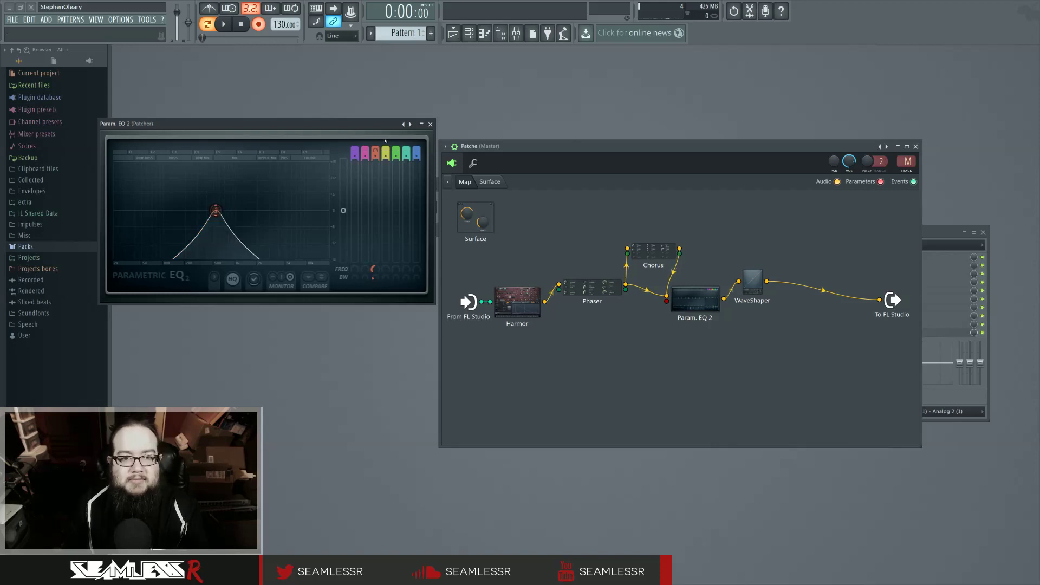
{"action": "left_click", "coordinate": [430, 124]}
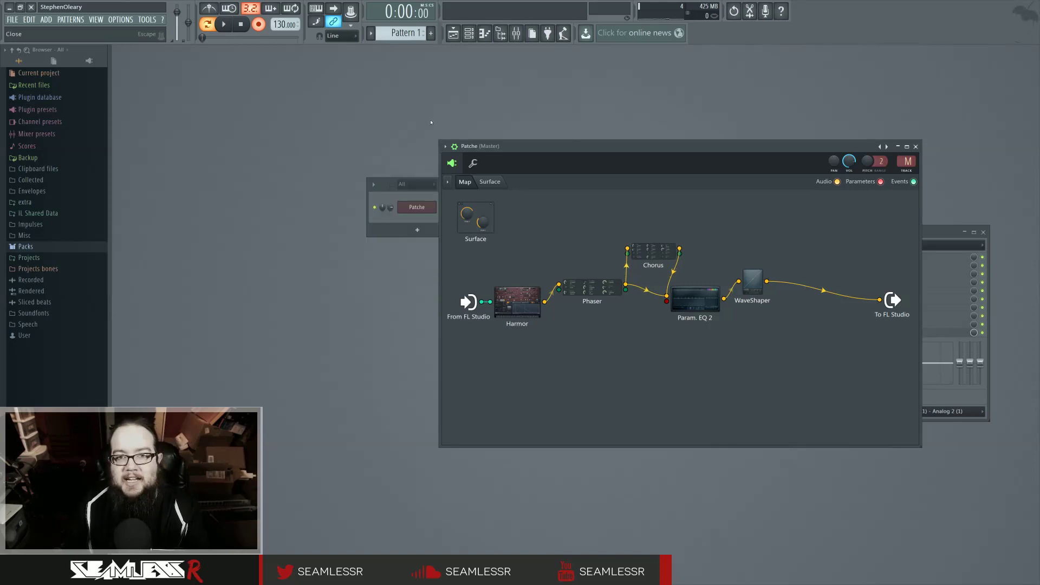
Step: Move the Patcher window to the middle of the workspace, clear of the mixer
{"action": "left_click_drag", "start_coordinate": [594, 150], "coordinate": [430, 143]}
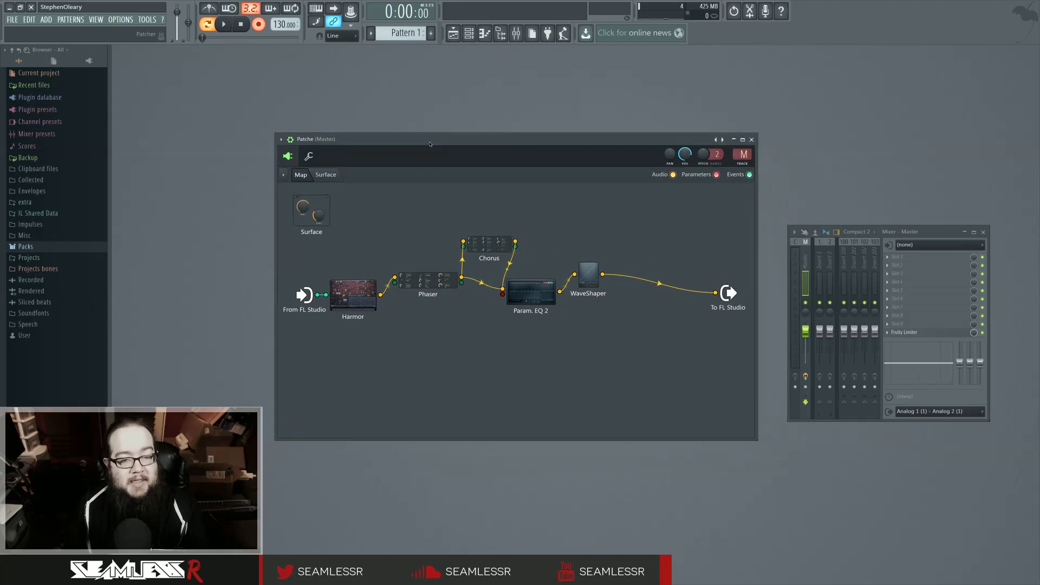
{"action": "left_click_drag", "start_coordinate": [430, 144], "coordinate": [427, 127]}
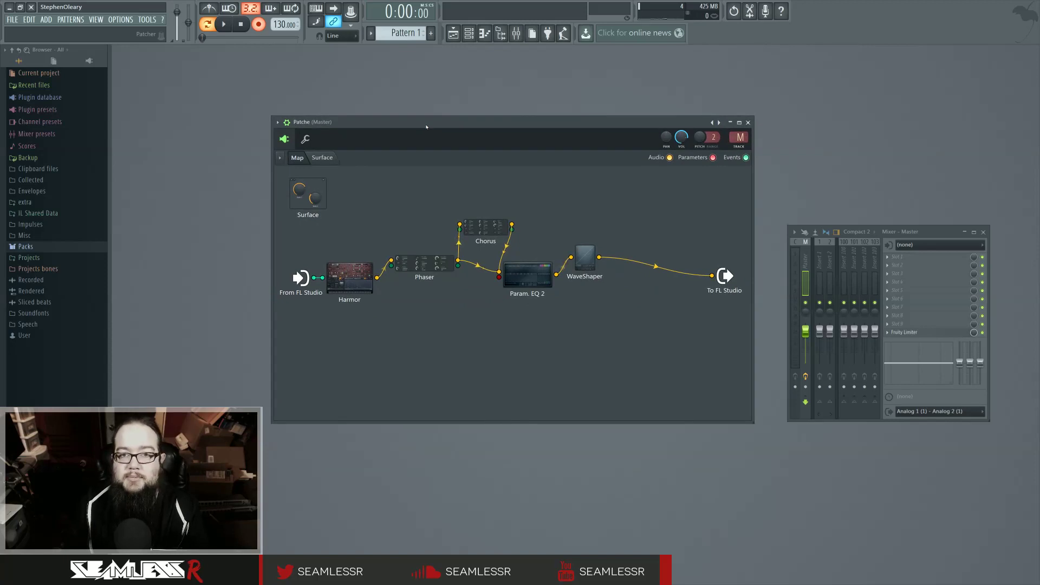